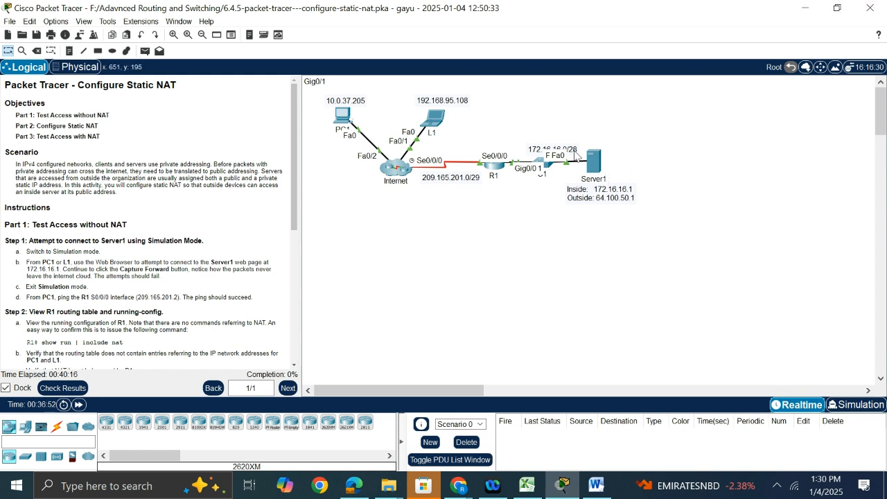
Open PC1's Web Browser and enter 172.16.16.1 as the URL
mouse_move(346, 121)
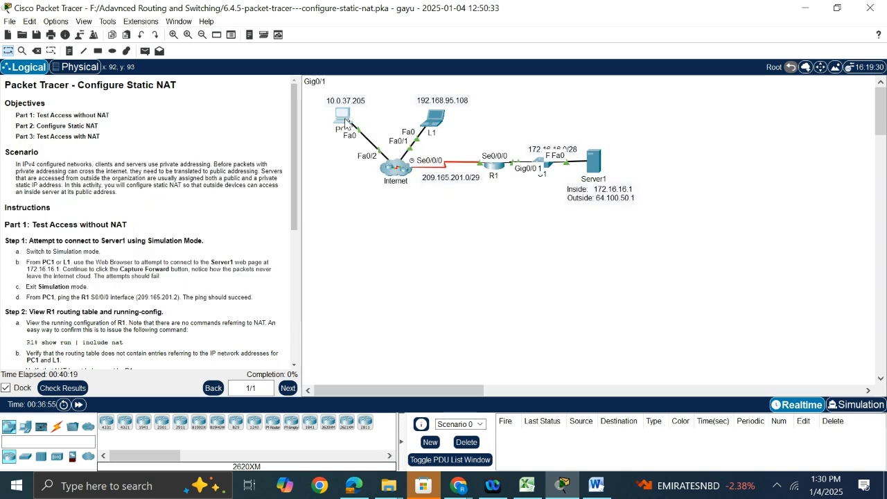
left_click(345, 120)
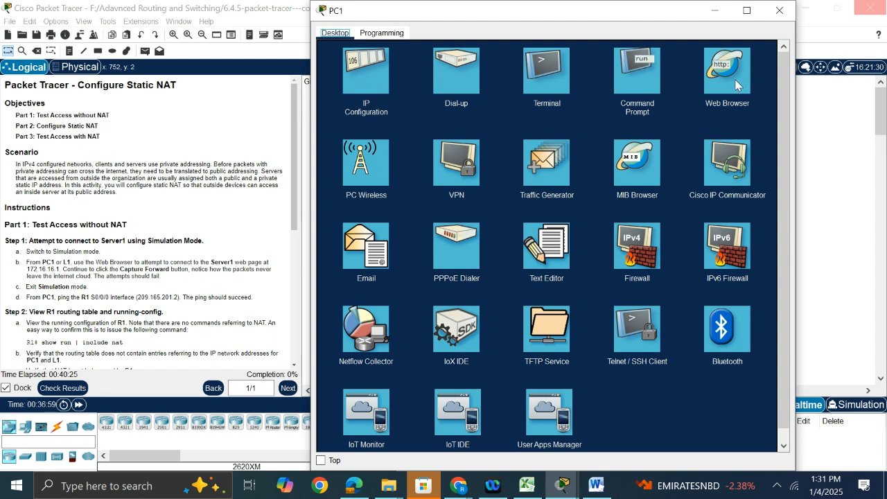
left_click(562, 487)
left_click(641, 426)
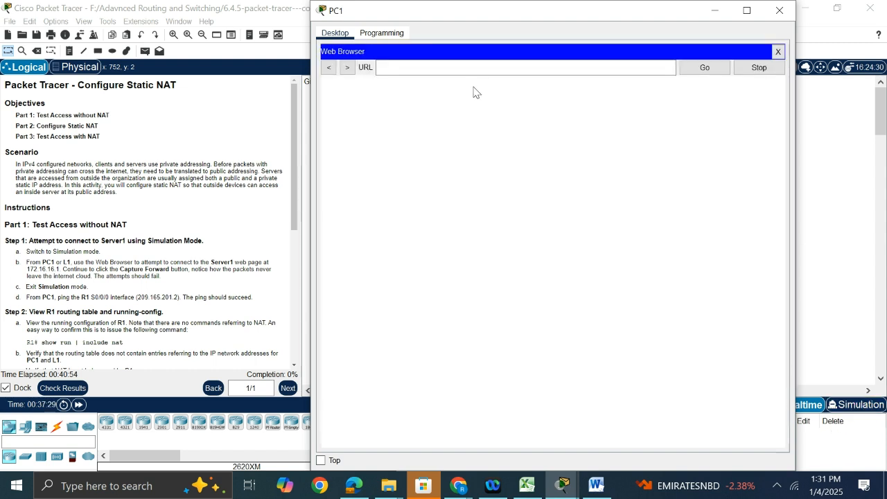
left_click(474, 67)
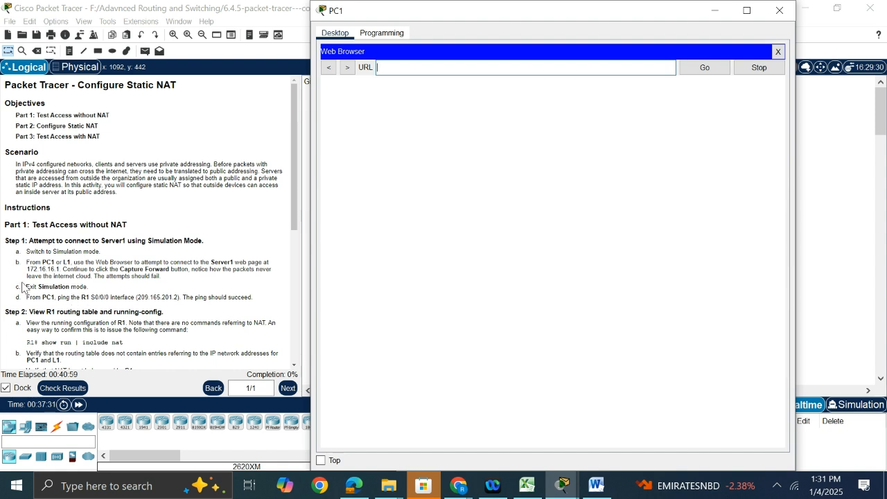
left_click(491, 65)
type("1")
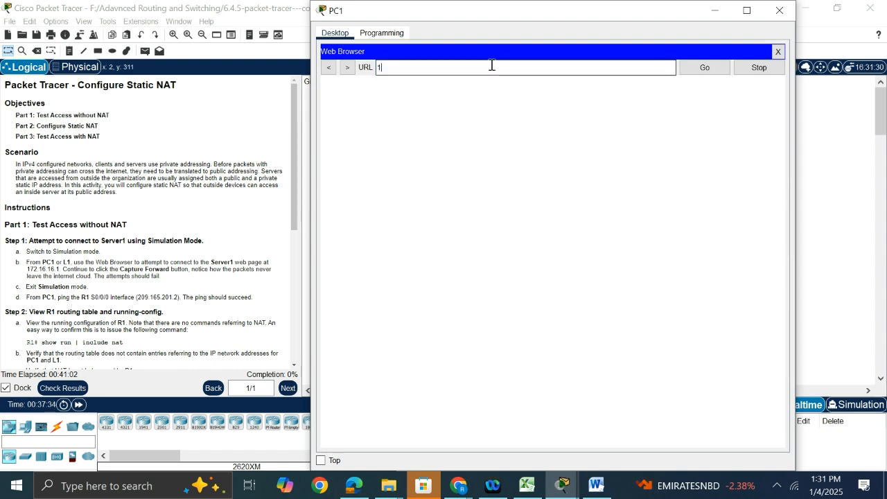
type("72.16.16.1")
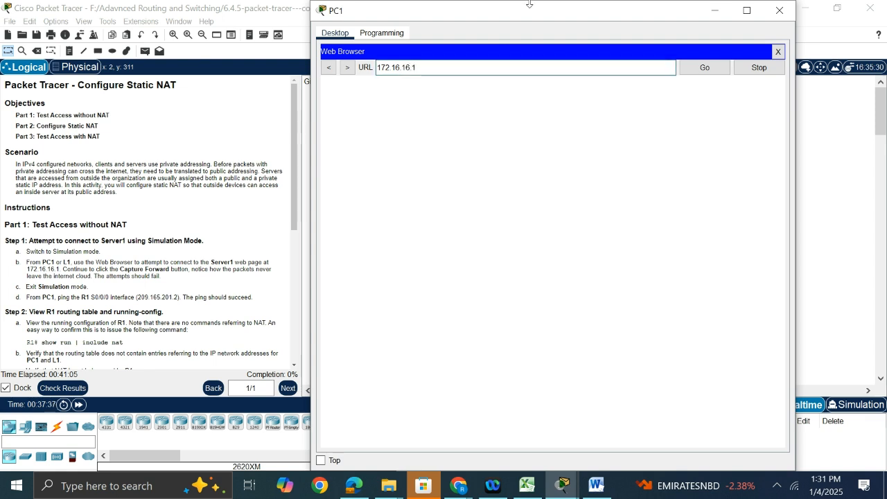
Uncover the topology from behind the PC1 window and switch the network to Simulation mode
left_click_drag(469, 16, 201, 24)
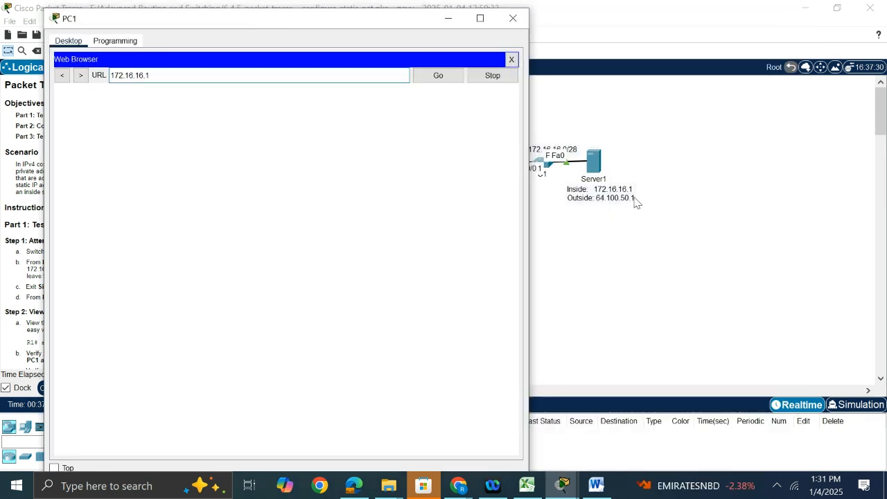
left_click(862, 409)
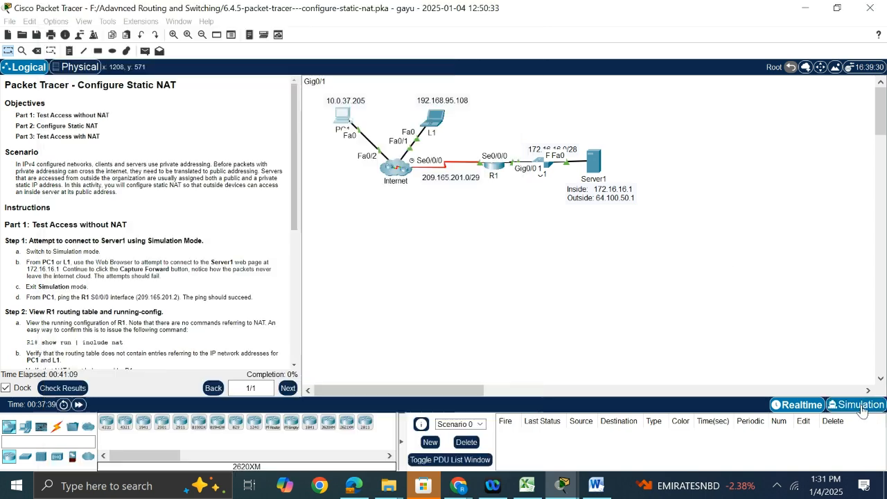
left_click(861, 409)
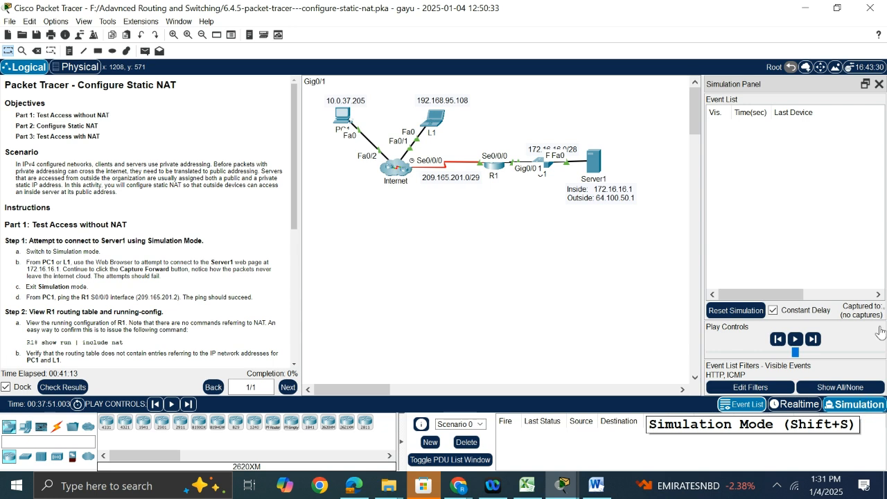
Request the 172.16.16.1 page from PC1's browser, capture the packets forward, and check the browser for a response
left_click(340, 117)
left_click(438, 74)
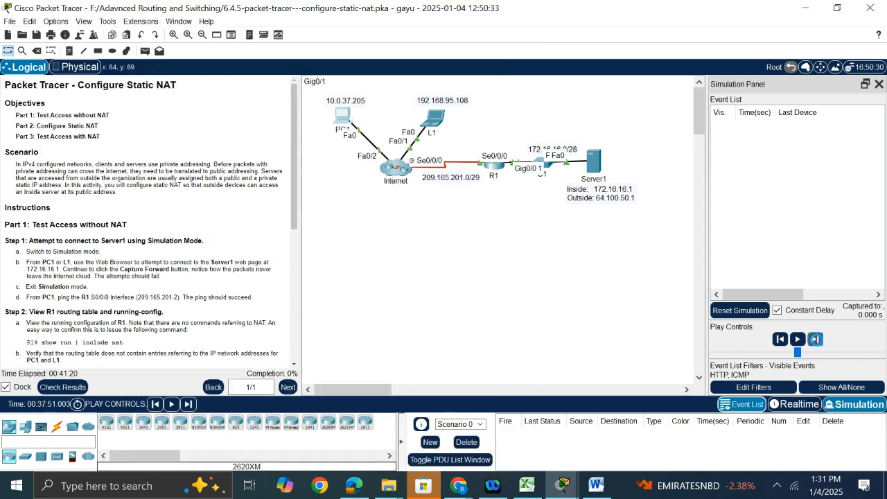
left_click(816, 340)
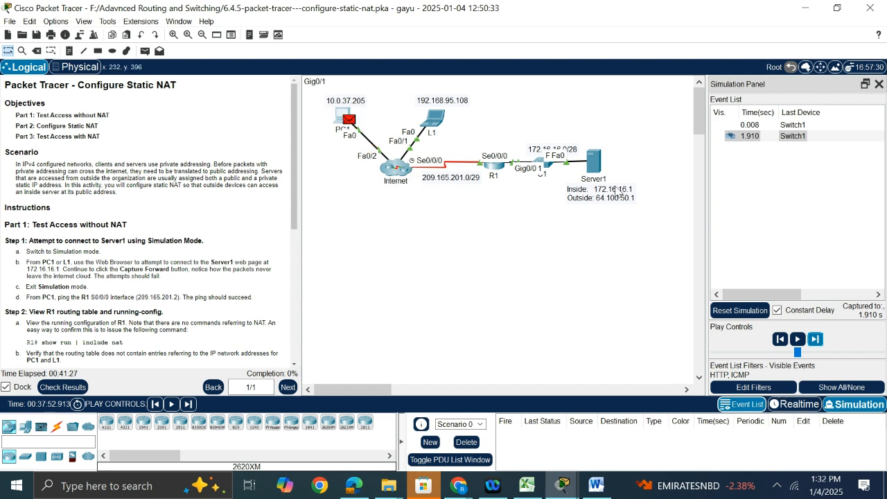
left_click(343, 115)
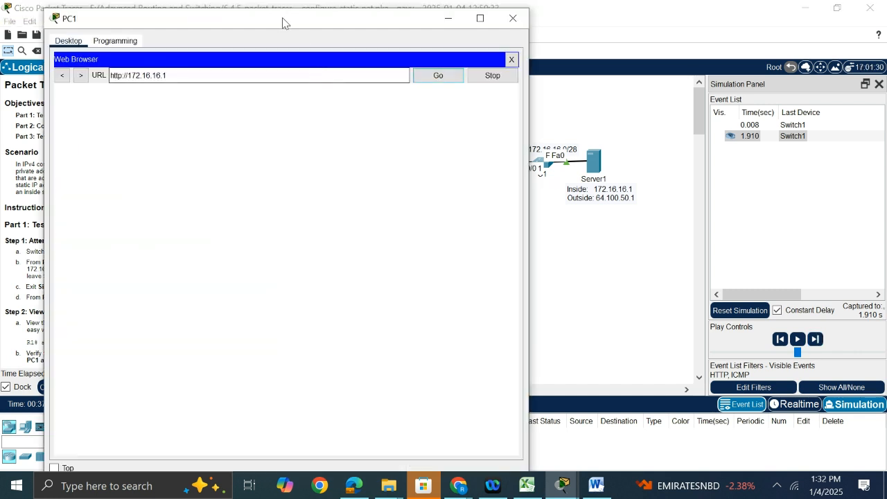
left_click_drag(285, 21, 426, 77)
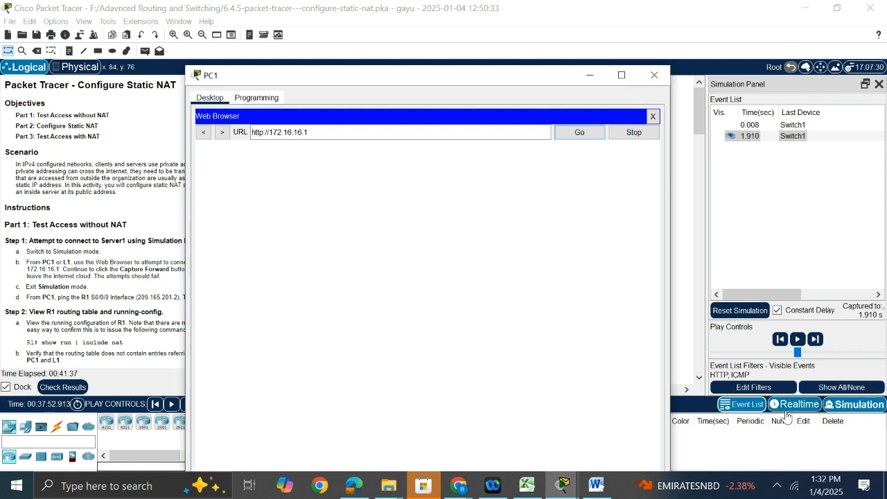
Return the network to Realtime mode and check the result of the page request in PC1's browser
left_click(790, 409)
left_click(790, 404)
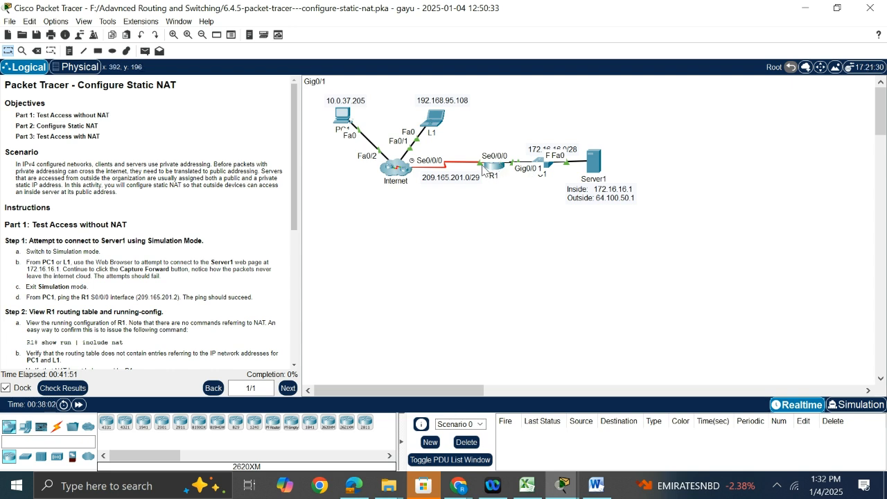
left_click(341, 116)
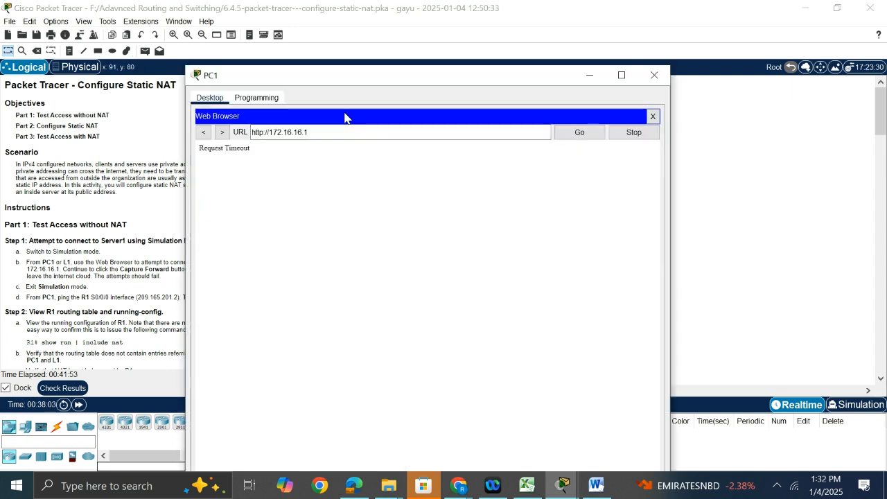
left_click_drag(370, 76, 553, 66)
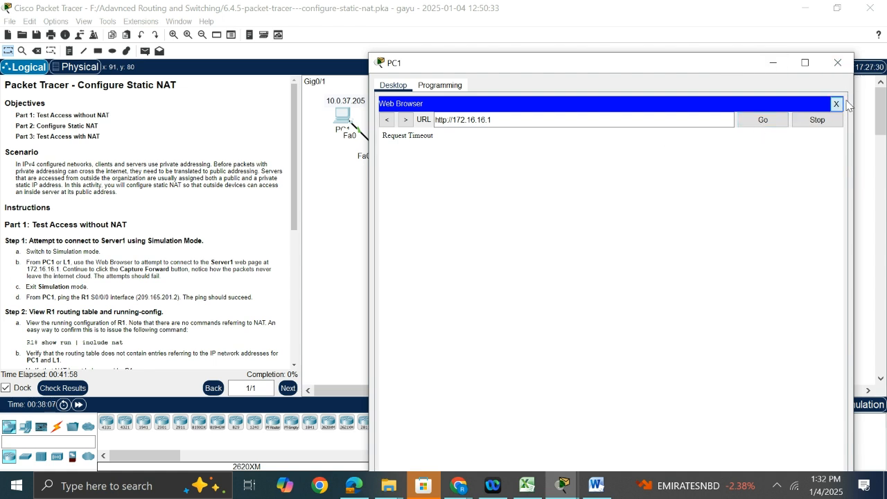
Close PC1's Web Browser and ping R1's S0/0/0 interface at 209.165.201.2 from the Command Prompt
left_click(836, 104)
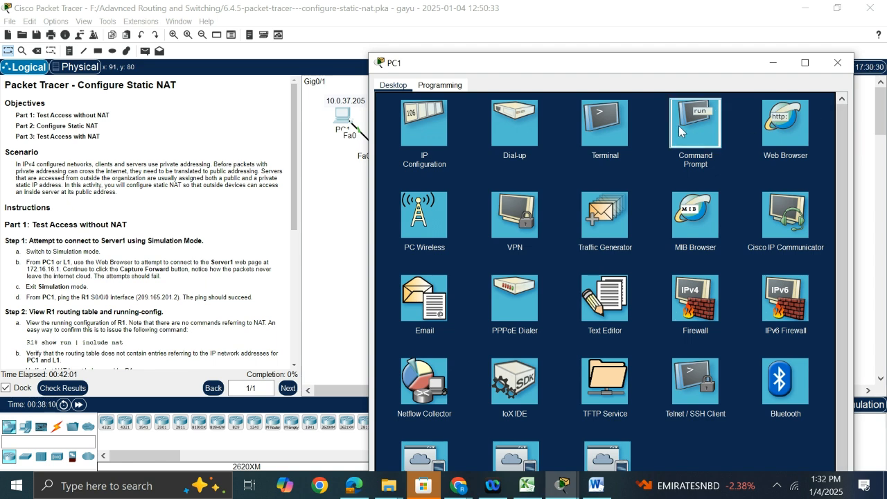
type("ing 209.")
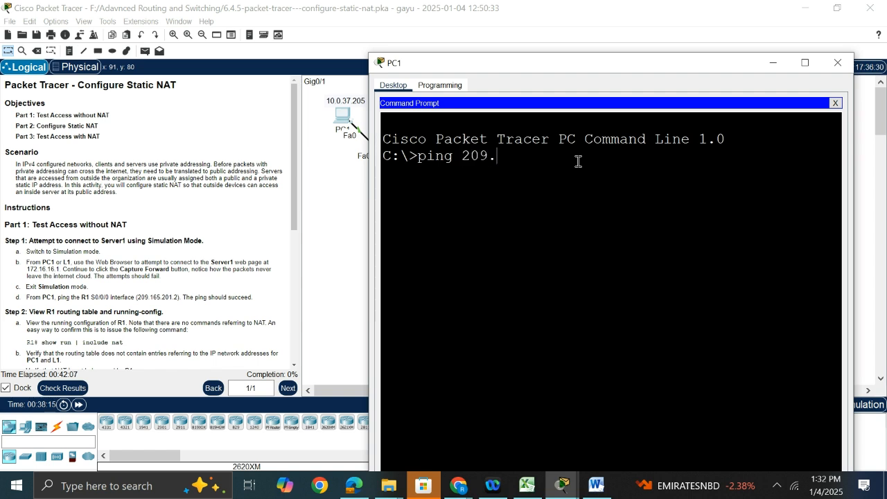
type("165.201.2")
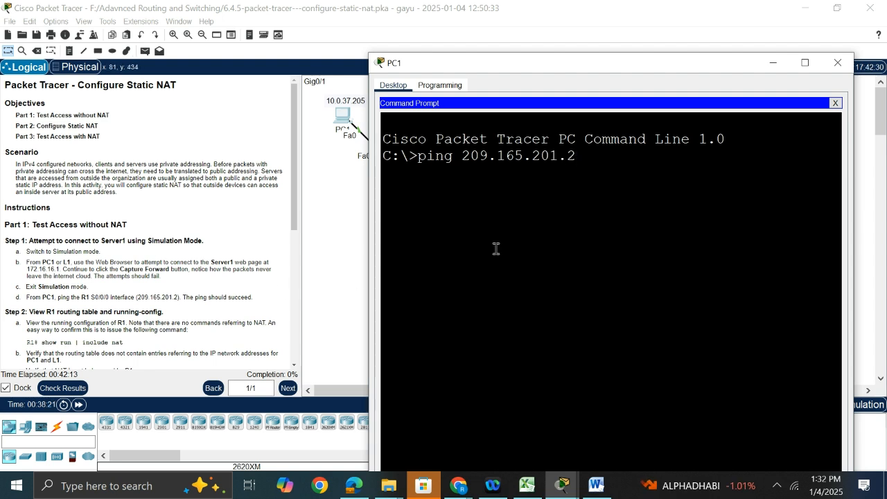
key("Return")
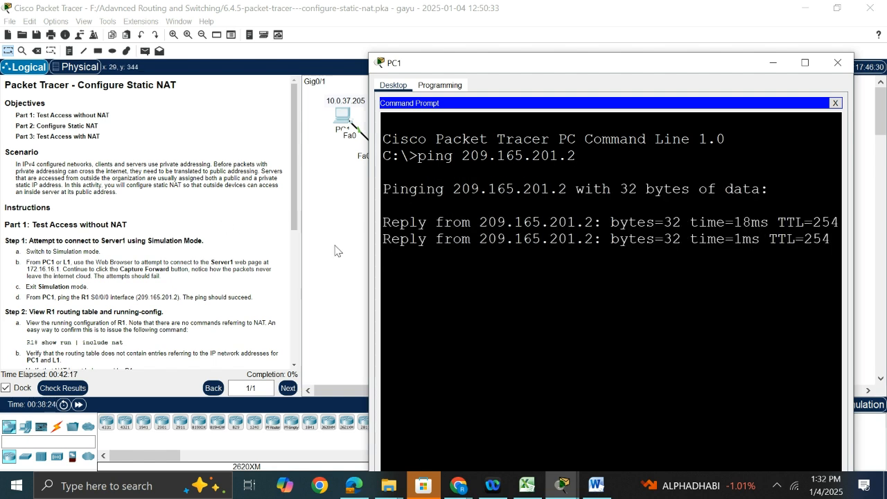
left_click(774, 62)
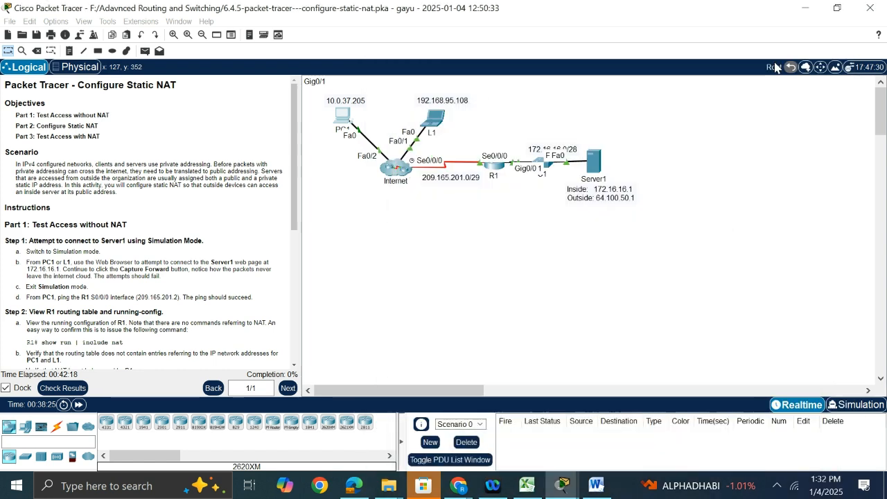
Enter privileged EXEC mode on R1 and filter the running configuration for NAT commands with sh run | include nat
scroll(147, 300, "down", 1)
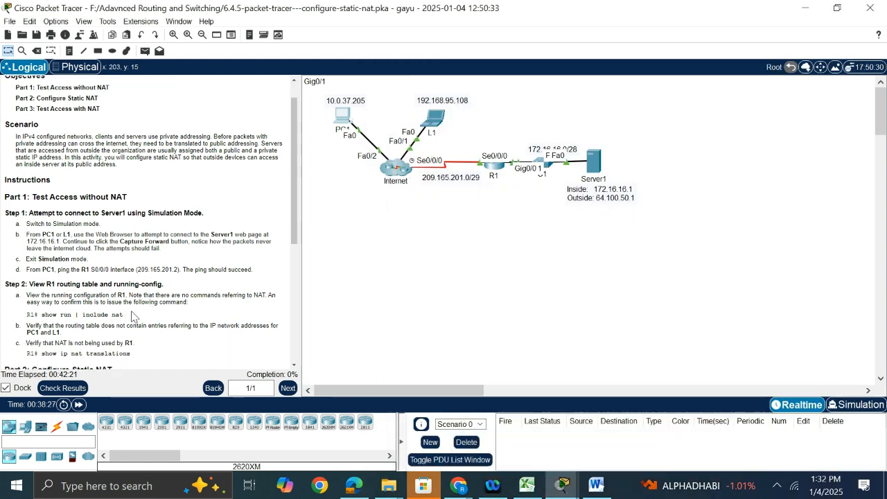
left_click(496, 171)
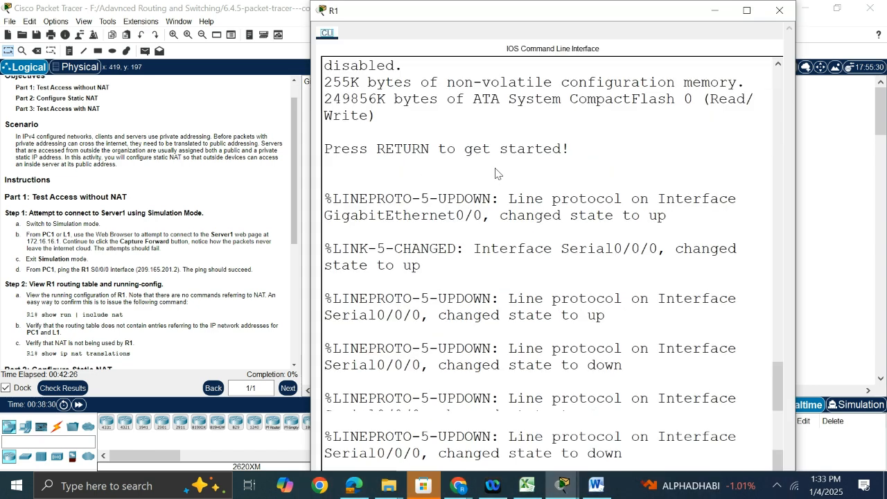
key("Return")
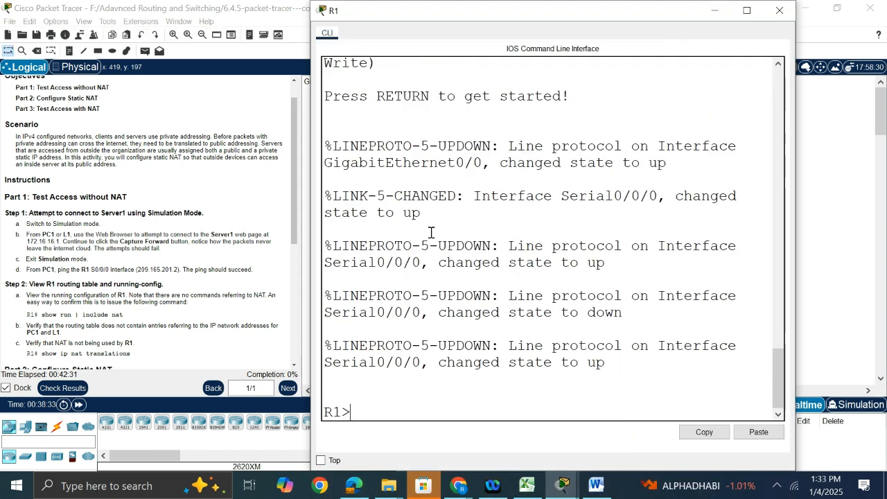
type("em")
key("BackSpace")
type("n")
key("Return")
type("sh")
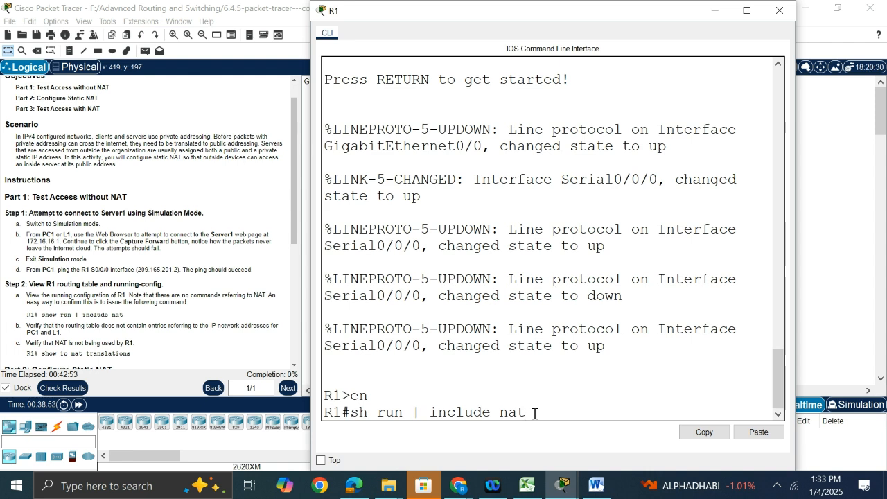
key("Return")
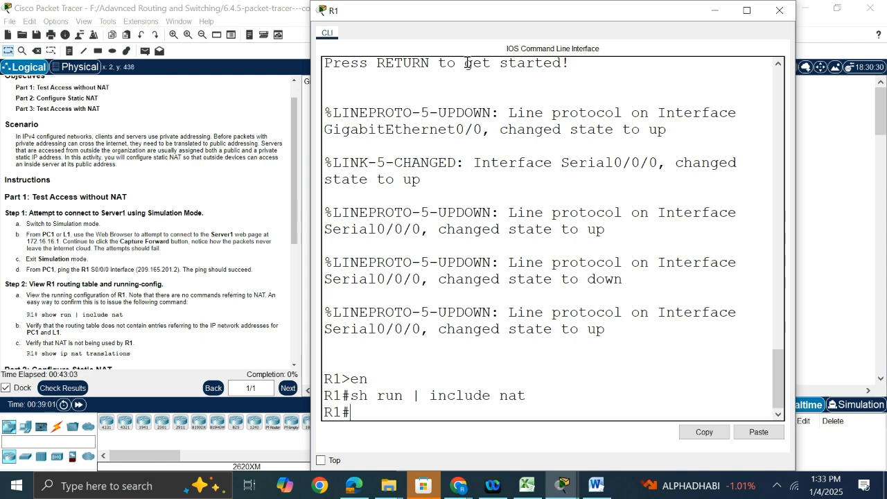
Display R1's IP routing table and compare its entries with the PC1 and L1 network addresses in the topology
left_click_drag(453, 6, 587, 184)
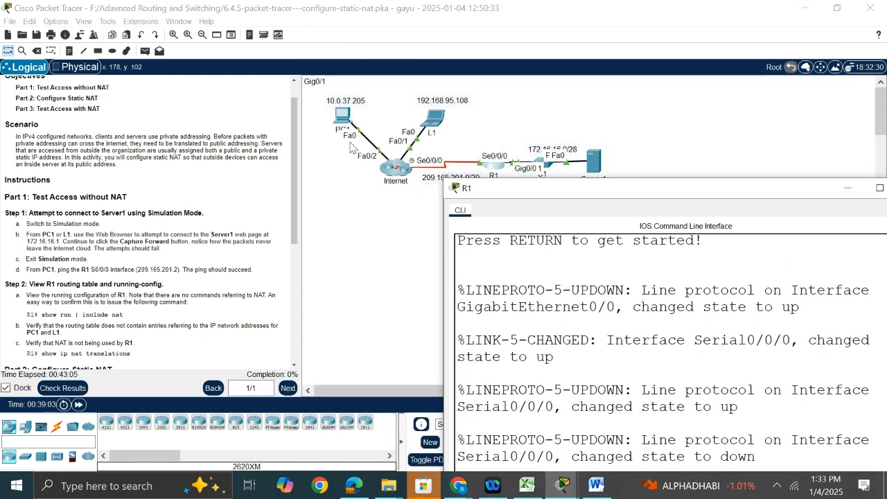
left_click_drag(475, 191, 396, 19)
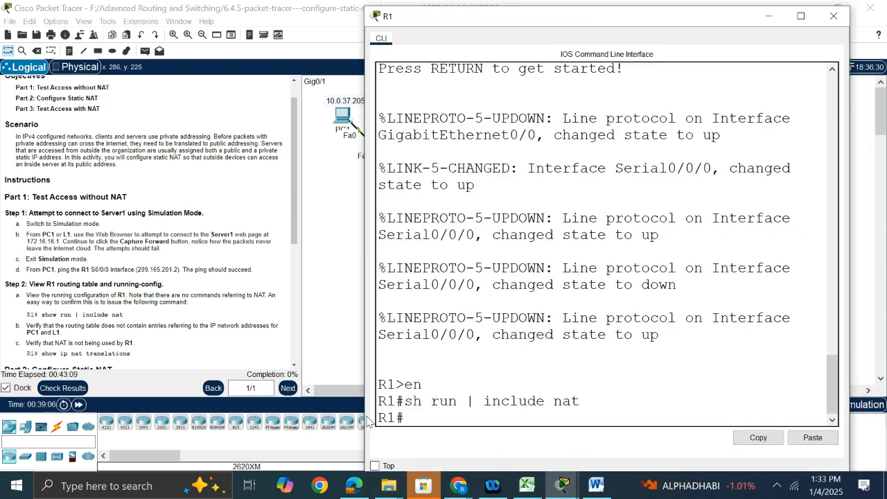
type("ip route")
key("Return")
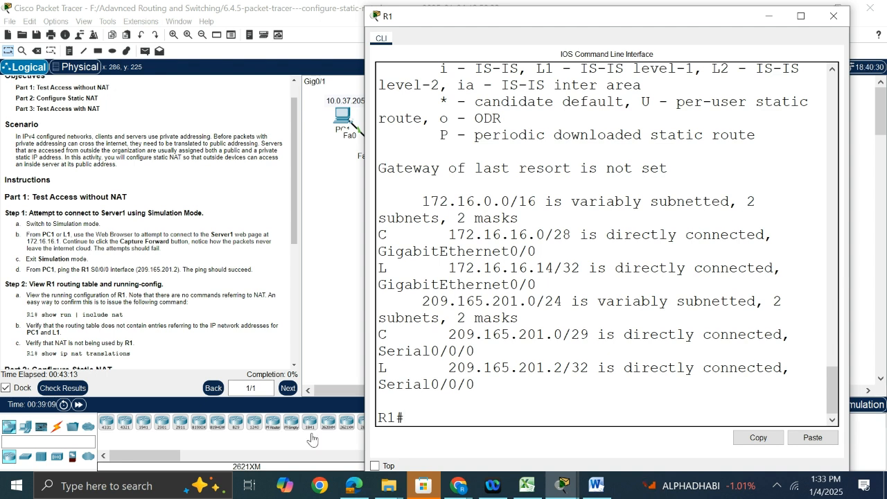
left_click_drag(422, 201, 538, 201)
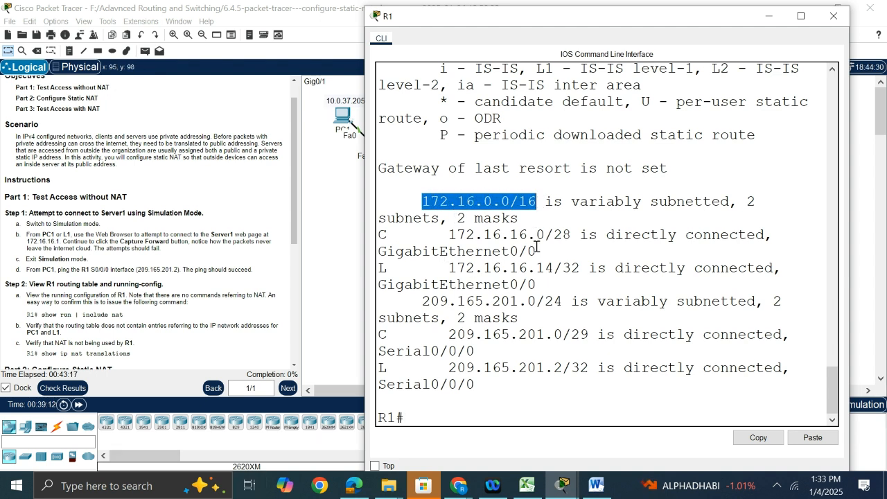
left_click_drag(600, 21, 601, 178)
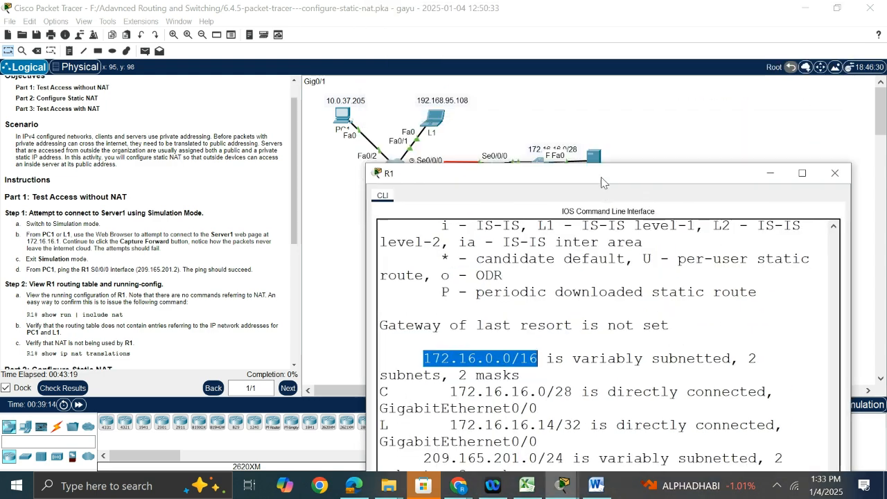
left_click_drag(510, 174, 541, 39)
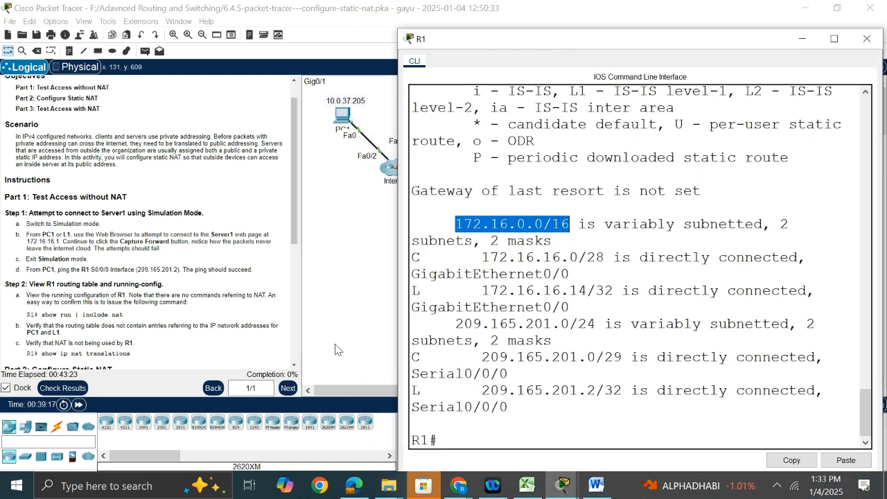
Display R1's NAT translation table with sh ip nat translations
left_click(475, 434)
type("sh ip na")
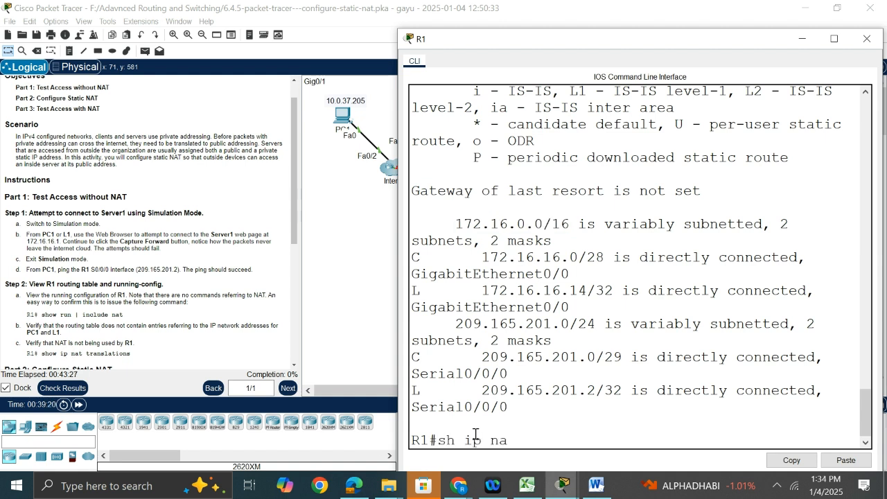
type("t tran")
key("Tab")
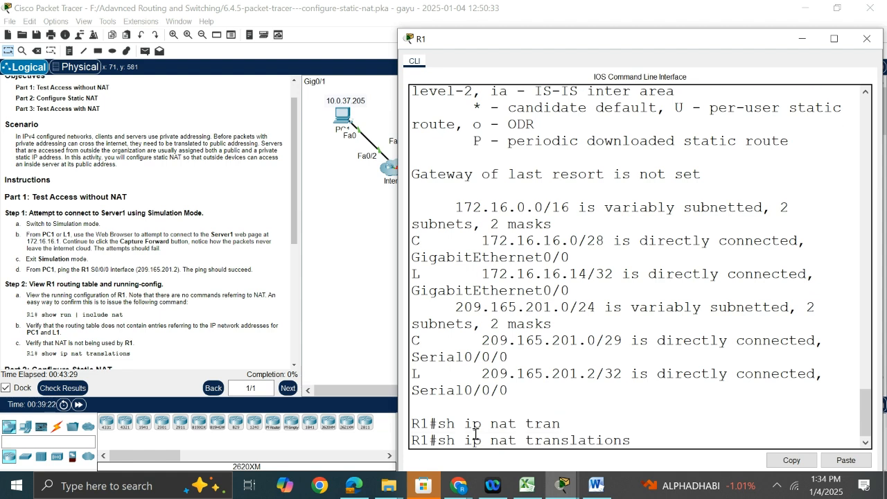
key("Return")
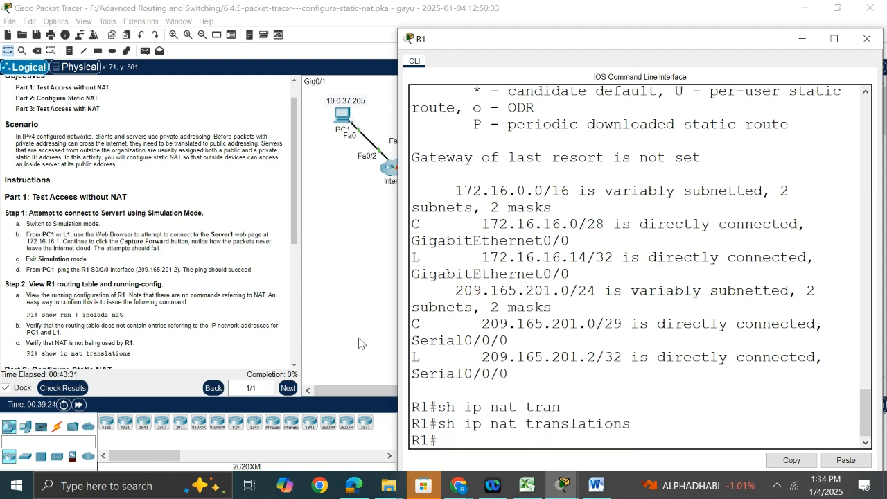
Enter global configuration mode on R1 and create a static NAT translation from inside address 172.16.16.1 to outside address 64.100.50.1
left_click(125, 288)
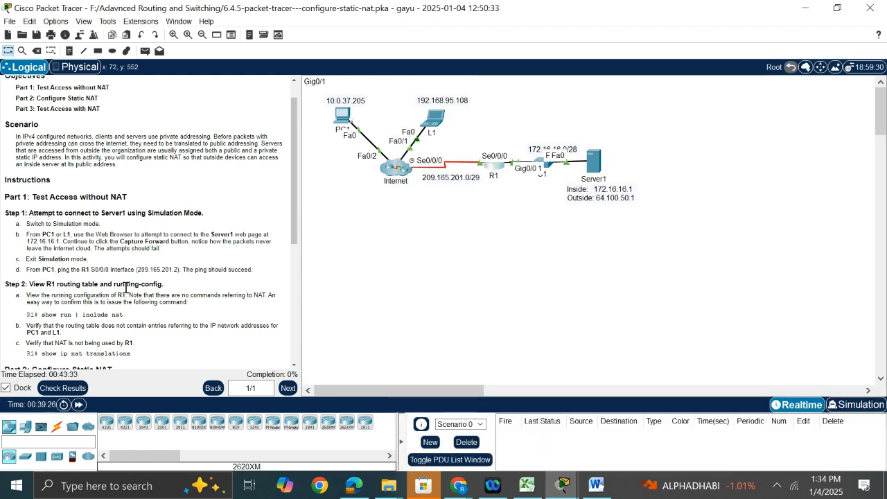
scroll(116, 237, "down", 5)
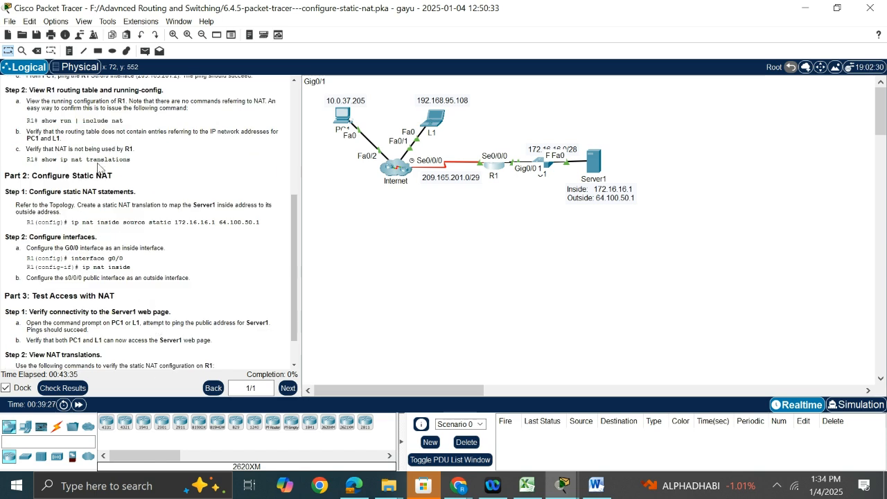
left_click(496, 166)
type("conf t")
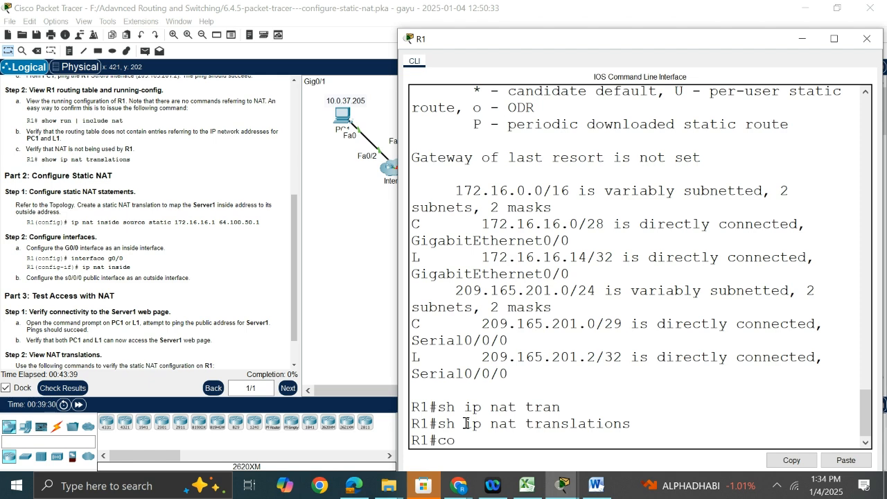
key("Return")
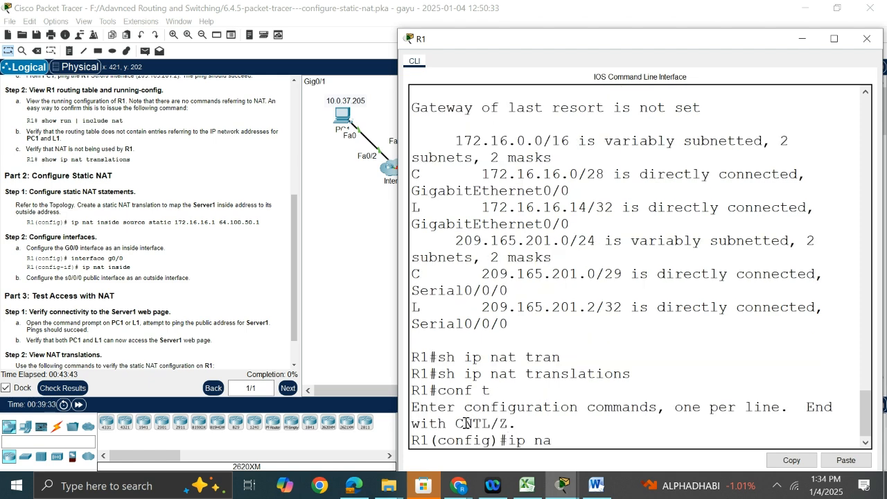
type("ip nat inside source static 172.16.16.1")
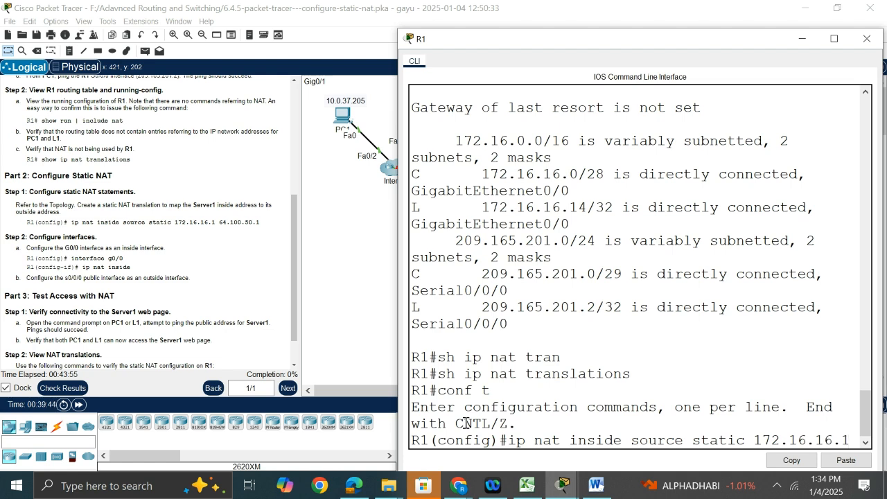
type("64.100.50.1")
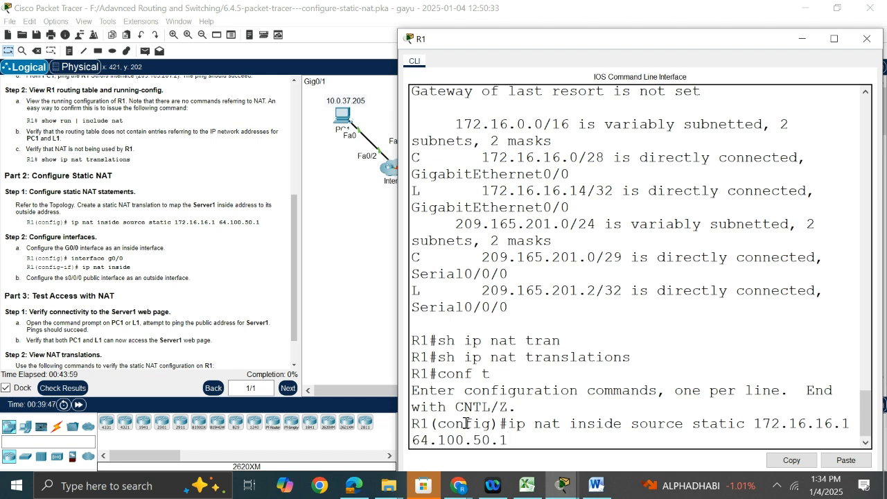
left_click_drag(711, 36, 329, 17)
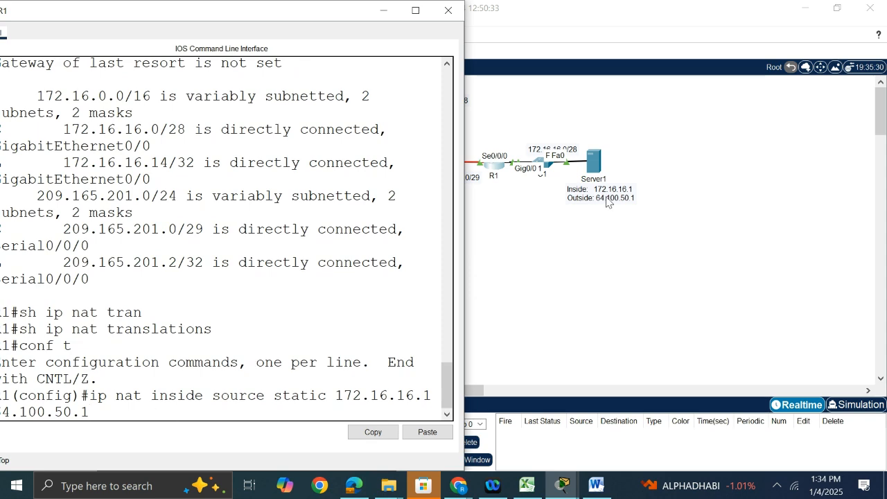
left_click_drag(302, 18, 568, 6)
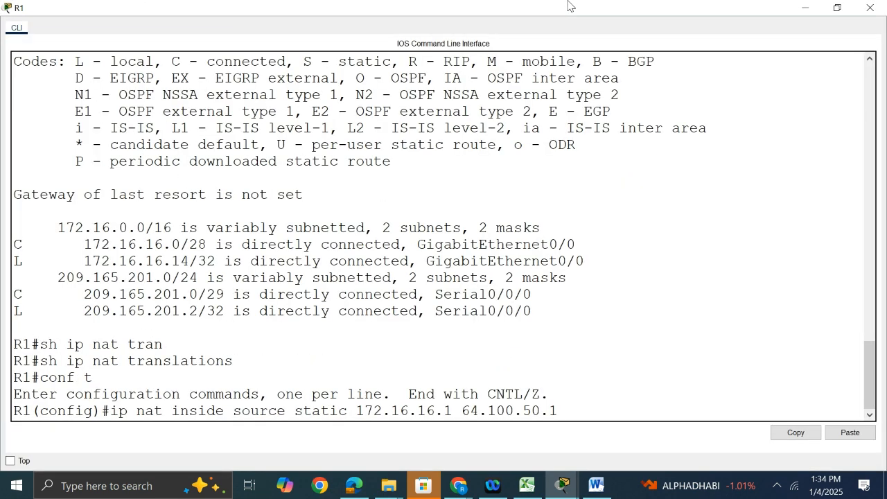
key("Return")
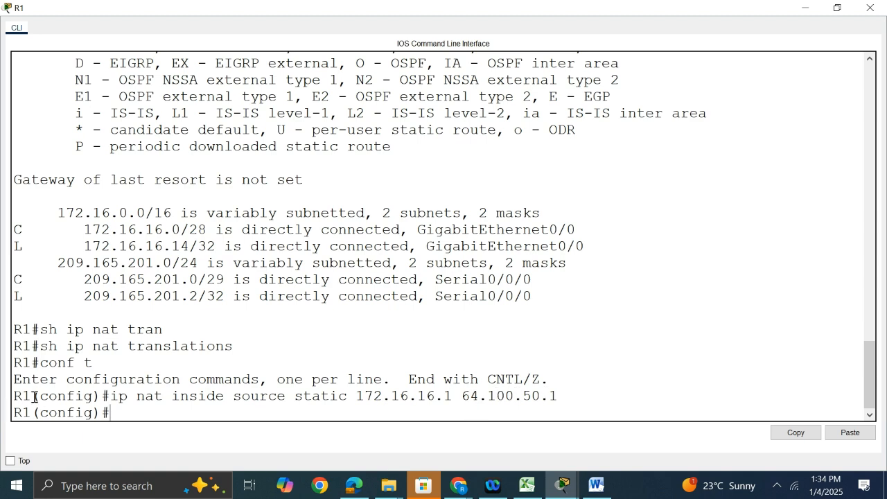
Configure R1's g0/0 interface as the inside NAT interface with ip nat inside
left_click(837, 7)
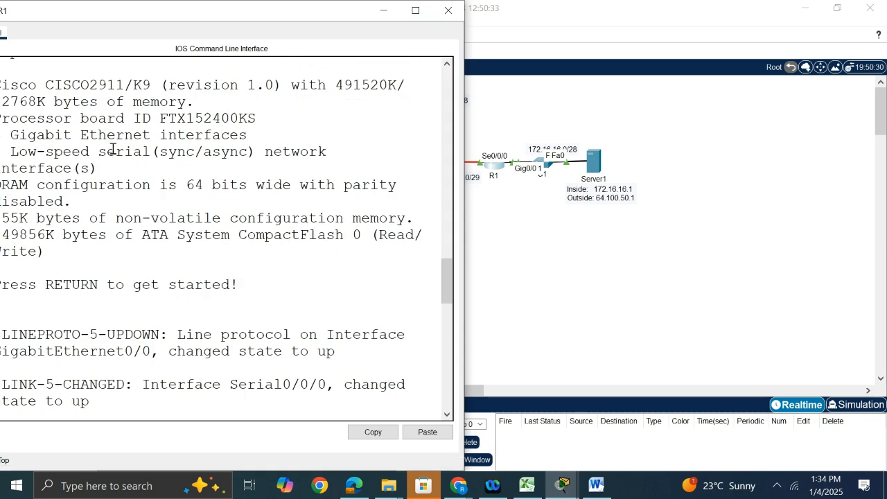
left_click_drag(177, 19, 494, 386)
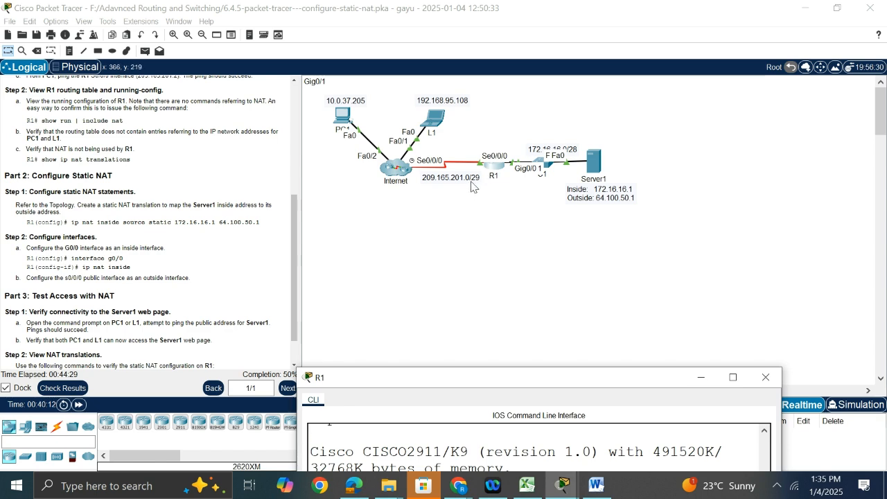
left_click(494, 170)
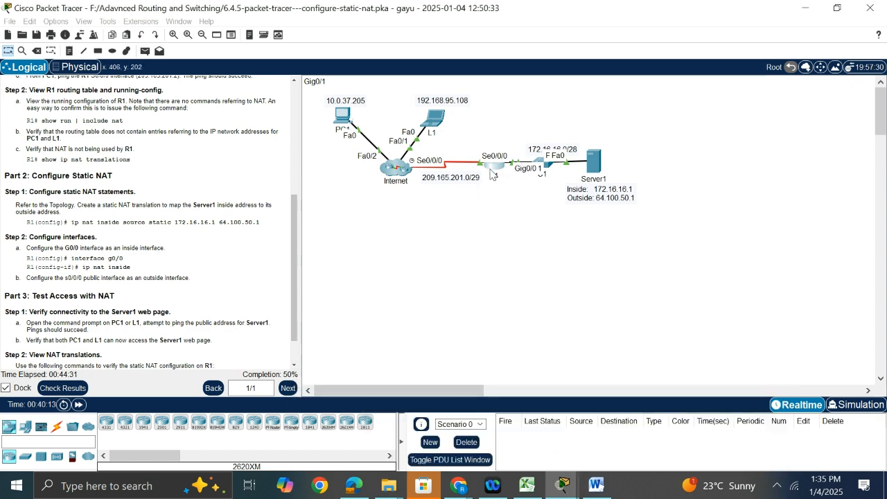
left_click_drag(515, 377, 652, 93)
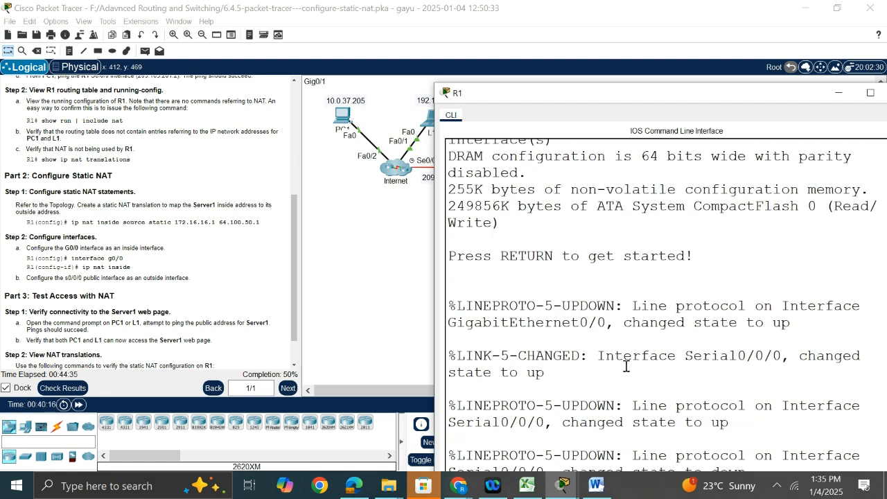
scroll(626, 366, "down", 15)
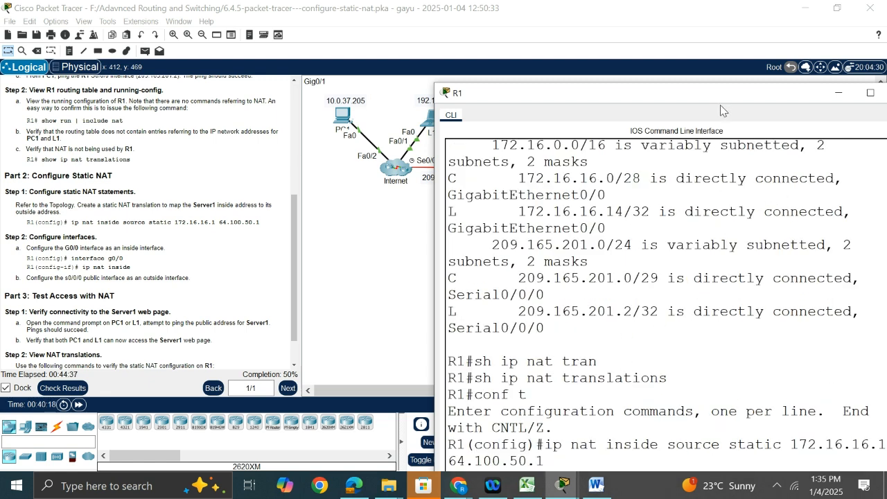
left_click_drag(728, 92, 728, 42)
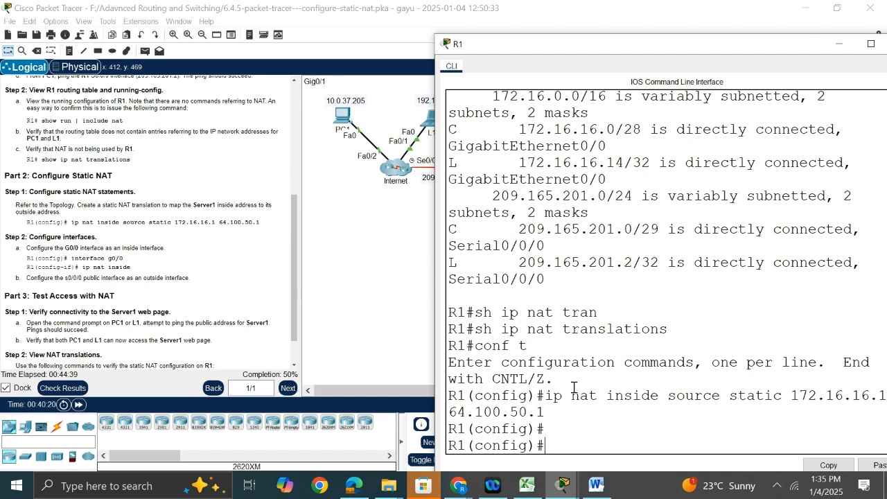
type("t g0/0")
key("Return")
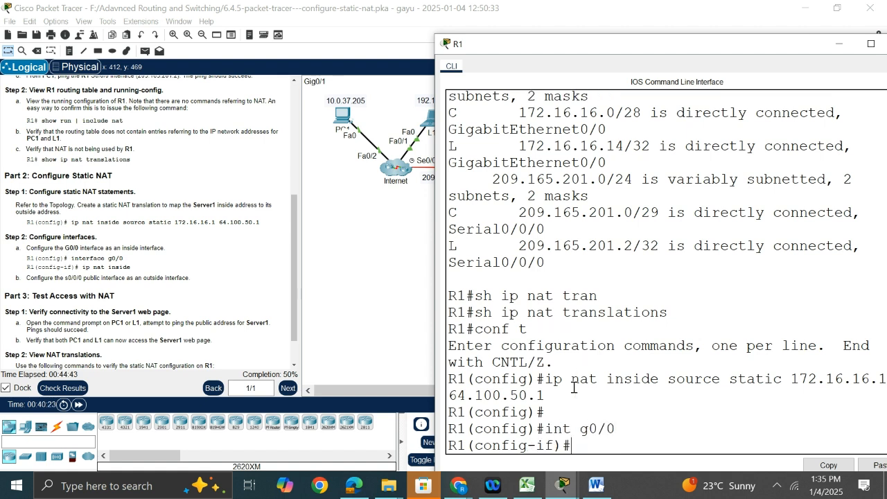
type("ip nat inside")
key("Return")
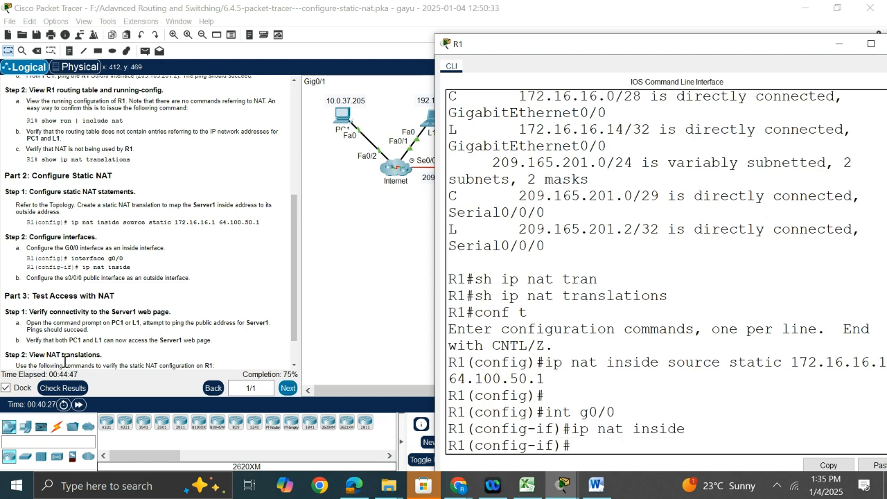
Exit the g0/0 configuration and set R1's serial 0/0/0 interface as the outside NAT interface with ip nat outside
mouse_move(510, 44)
left_mouse_down()
mouse_move(633, 196)
mouse_move(503, 61)
left_mouse_up()
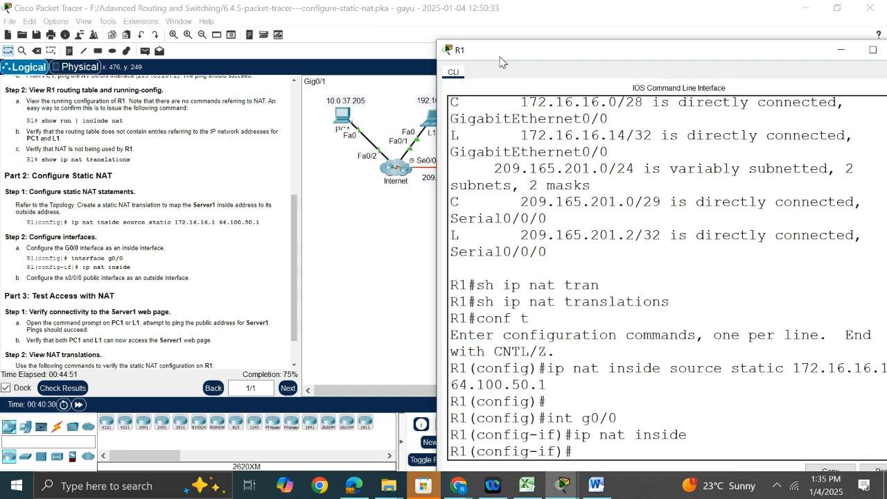
type("t")
key("Return")
type("ig)#i")
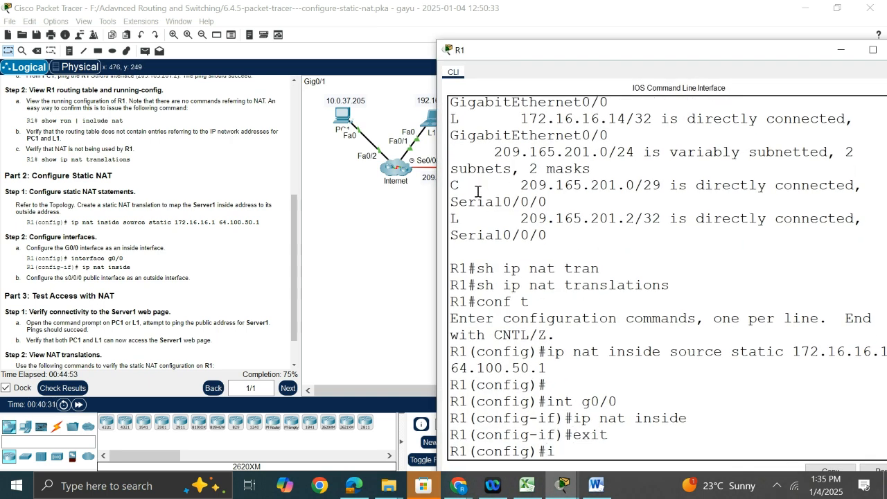
type("nt se")
key("Tab")
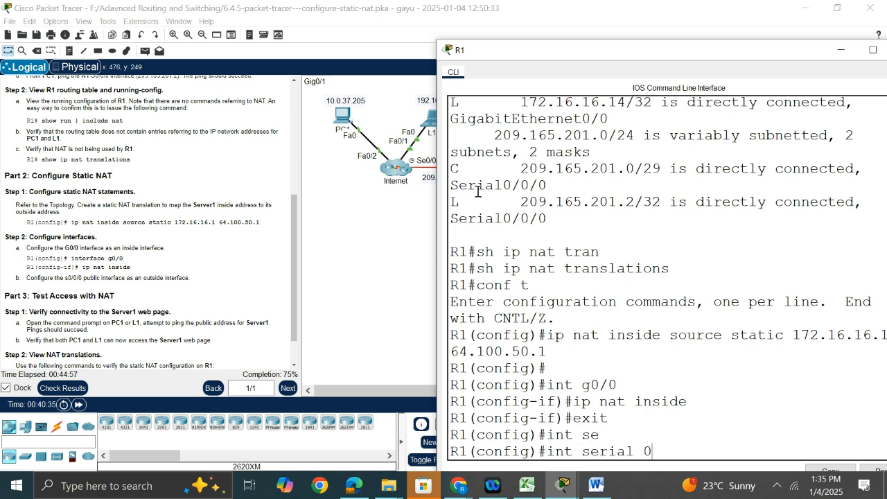
key("Return")
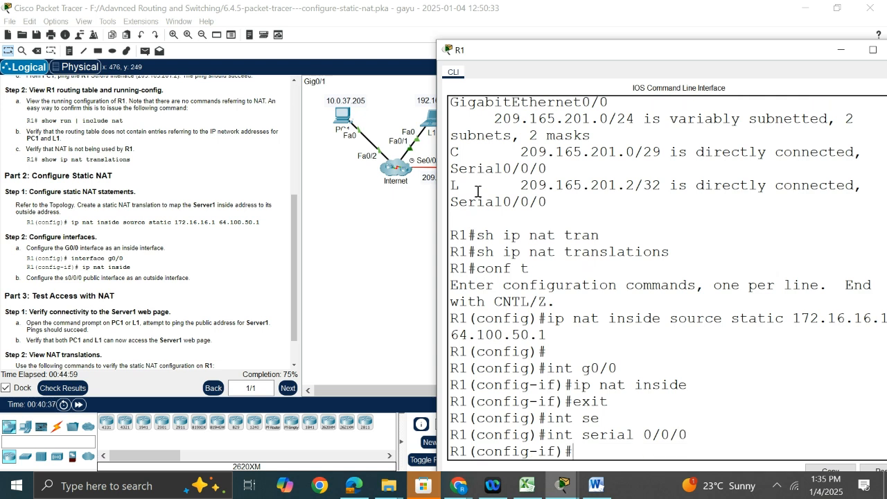
type("ip nat outs")
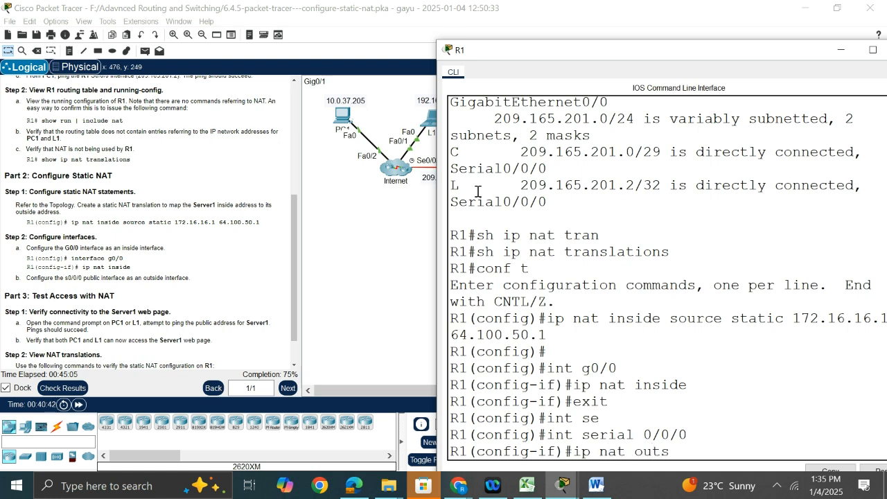
type("ide")
key("Return")
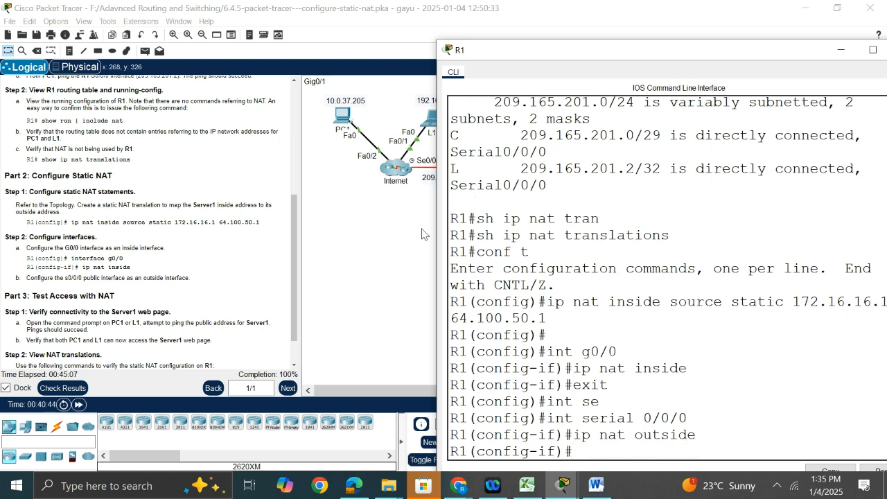
Close PC1's Command Prompt and load Server1's page at the public address 64.100.50.1 in PC1's Web Browser
left_click(378, 277)
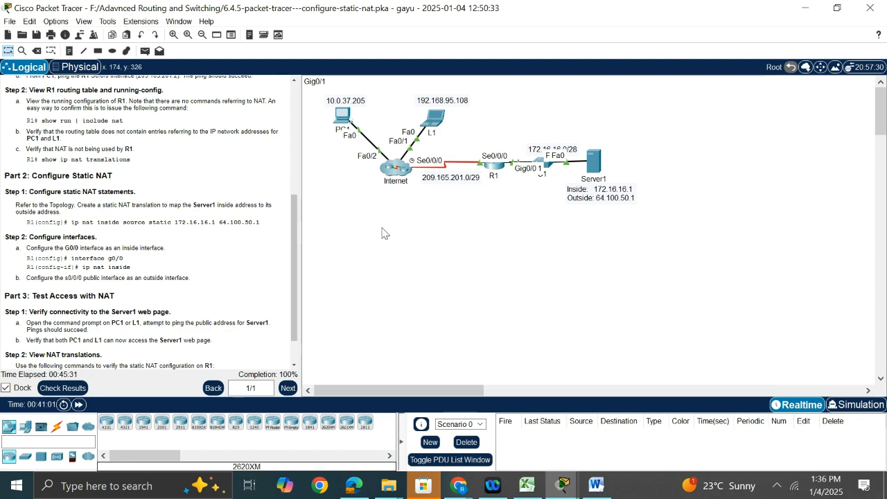
left_click(341, 114)
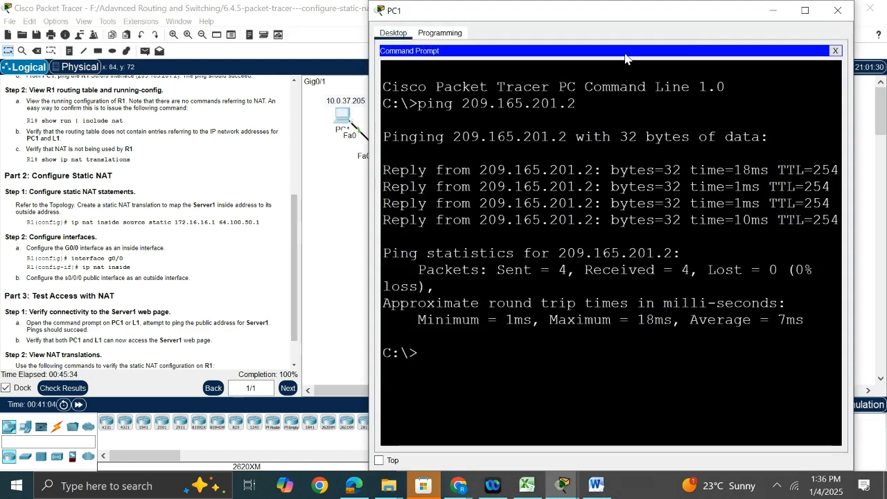
left_click(835, 50)
left_click(783, 81)
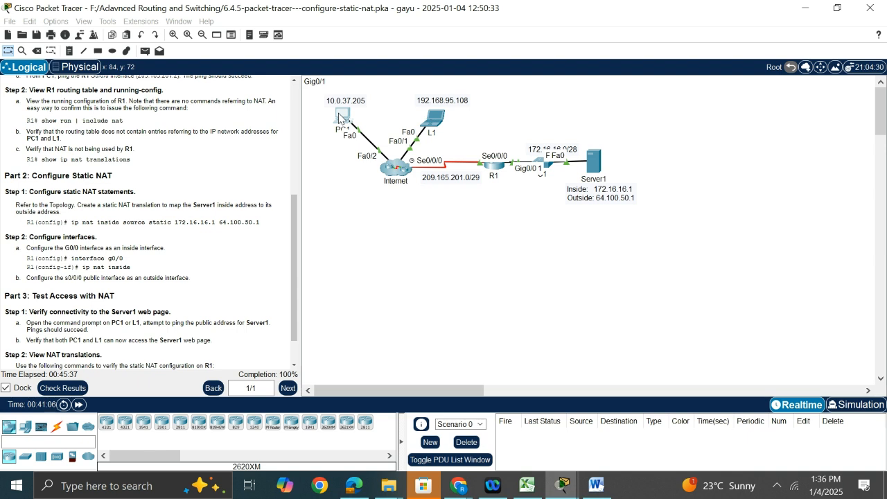
left_click(339, 118)
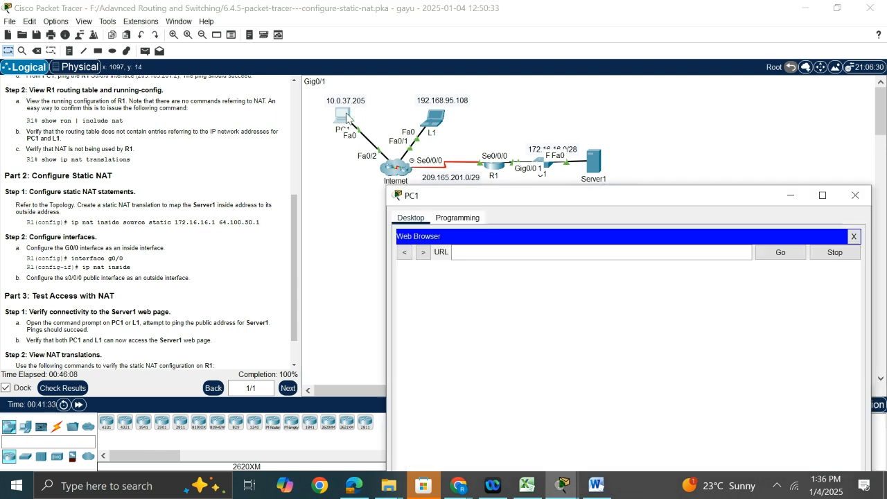
left_click(496, 254)
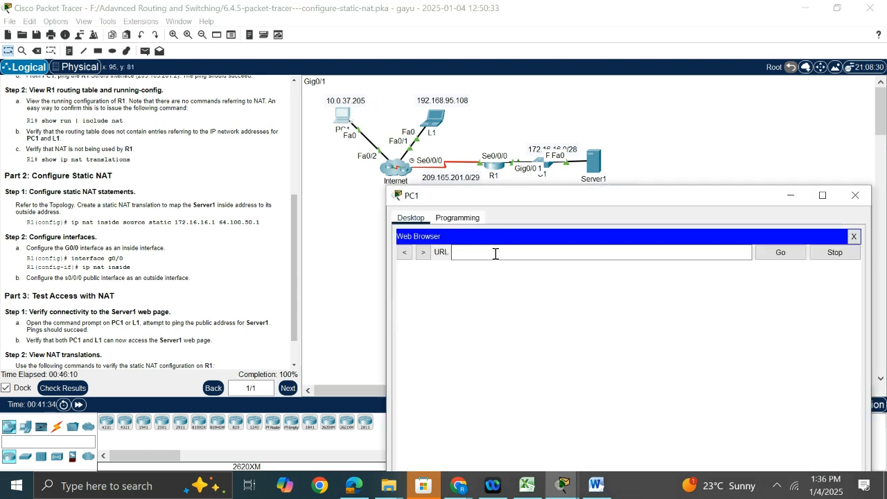
type("64.100.")
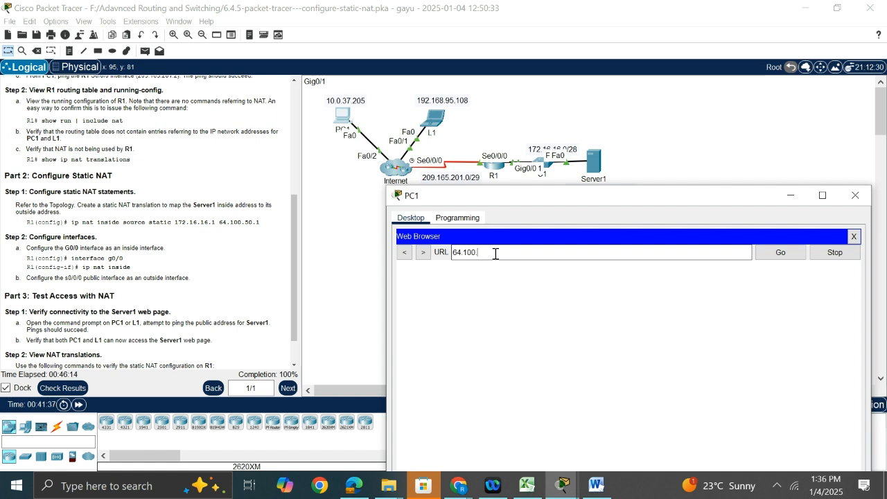
type("50.1")
key("Return")
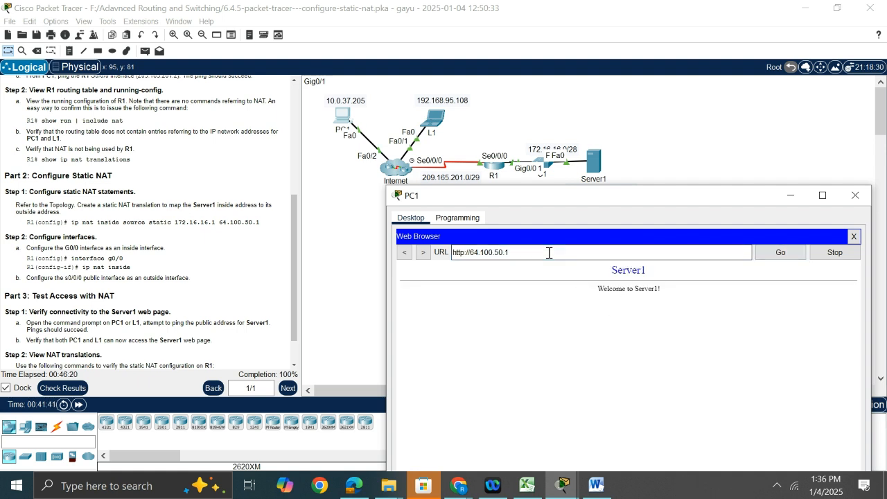
Request Server1's inside address 172.16.16.1 in PC1's Web Browser and close the browser
left_click_drag(548, 254, 438, 252)
type("17")
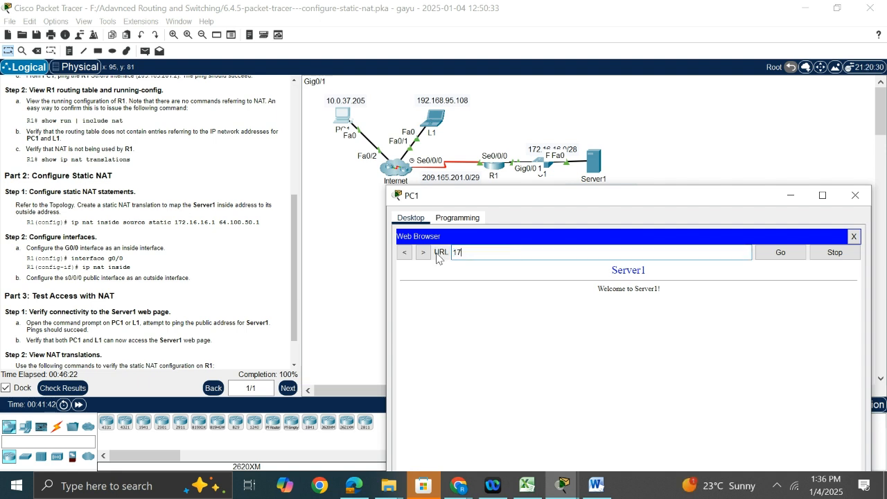
type("2.16.16.1")
key("Return")
left_click(782, 254)
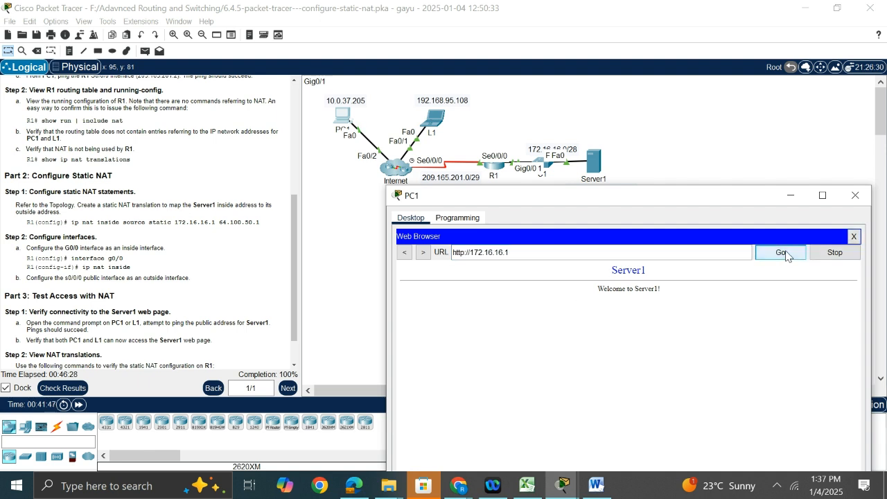
left_click(854, 238)
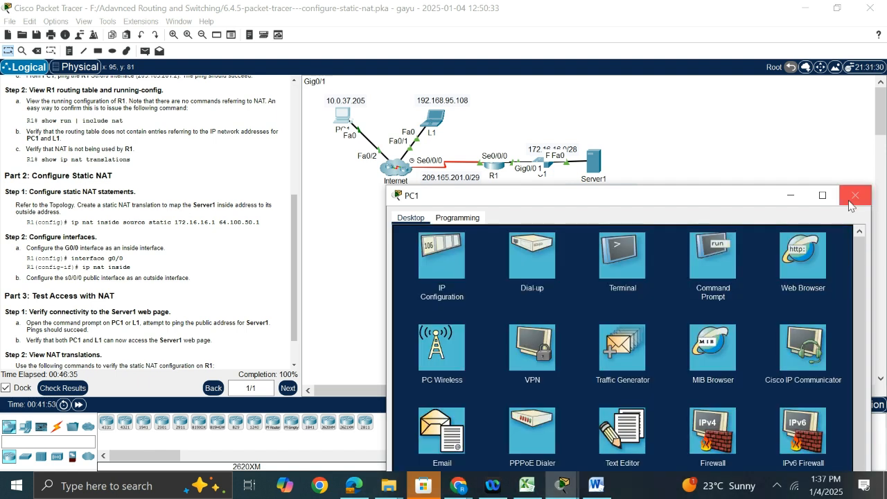
left_click(800, 265)
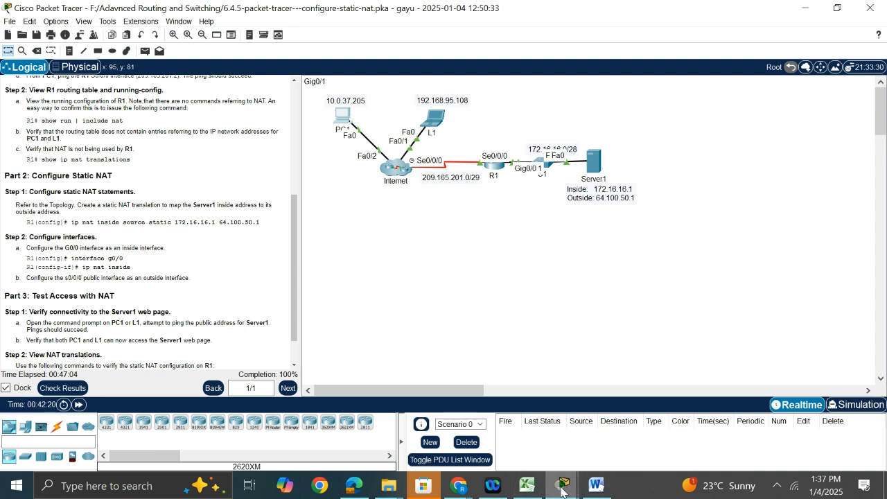
mouse_move(562, 491)
left_click(679, 423)
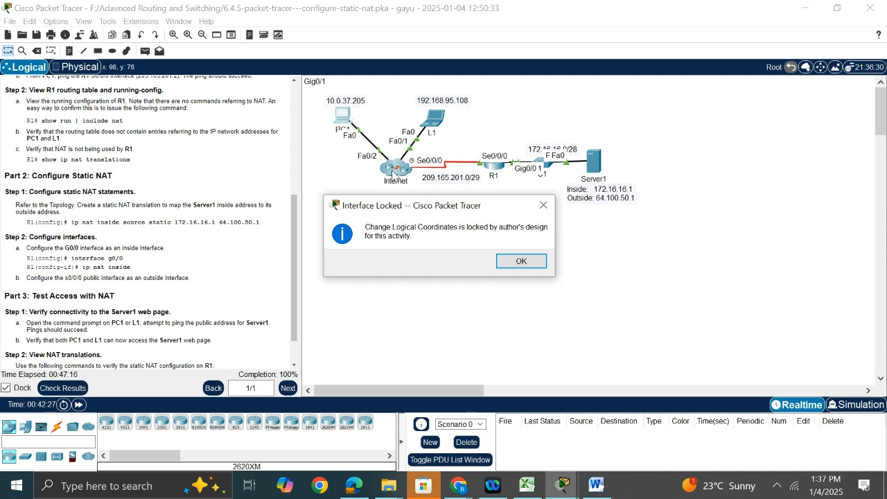
Dismiss the locked-interface notice and request Server1's inside address 172.16.16.1 in PC1's Web Browser
left_click(521, 261)
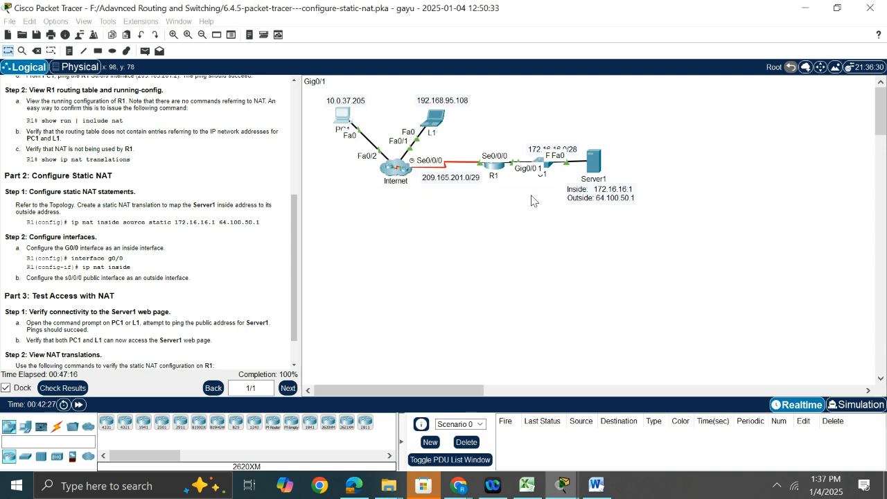
left_click(343, 117)
left_click(494, 254)
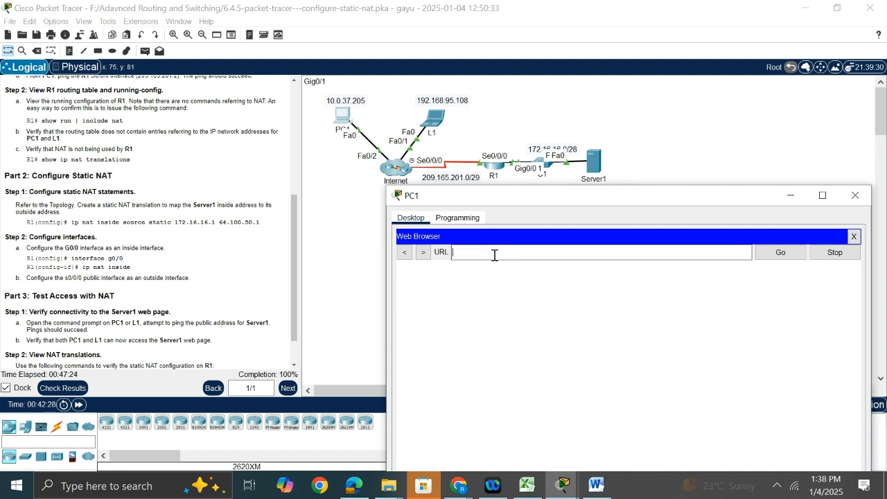
type("172.16.16.1")
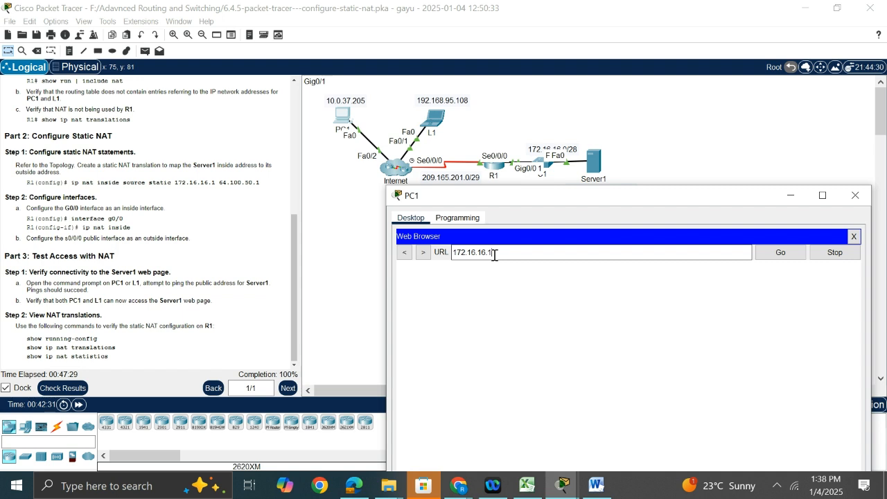
key("Return")
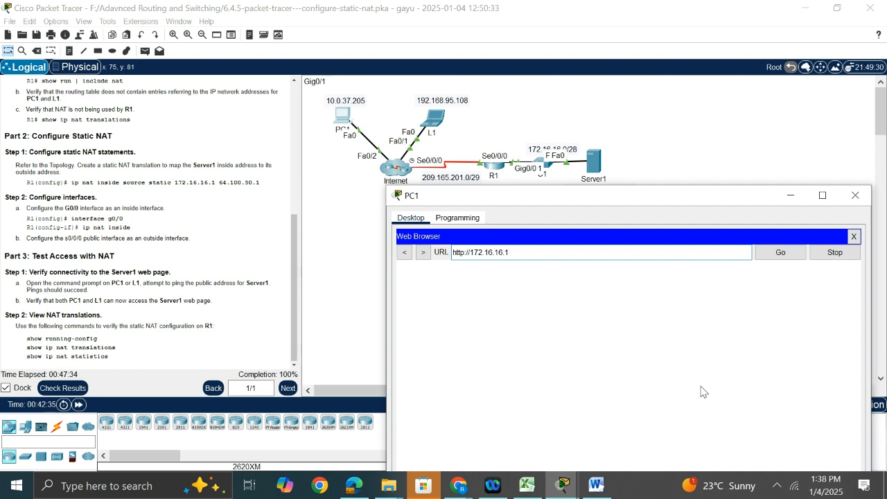
left_click(785, 255)
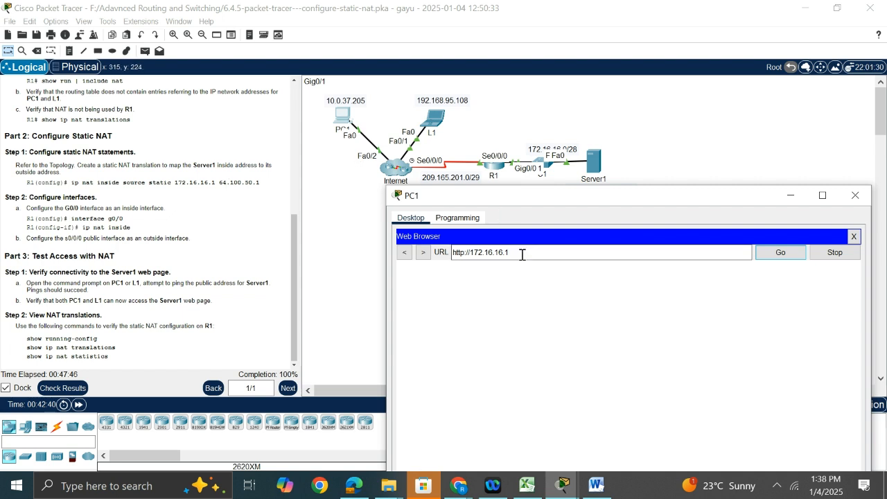
Load Server1's page at the public address 64.100.50.1 in PC1's Web Browser and minimize the PC1 window
left_click_drag(521, 252, 428, 254)
type("64.100.50")
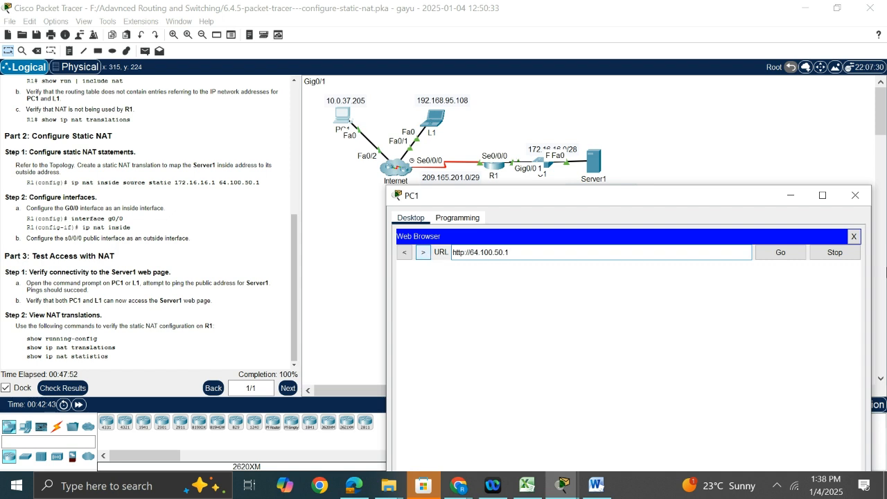
left_click(779, 253)
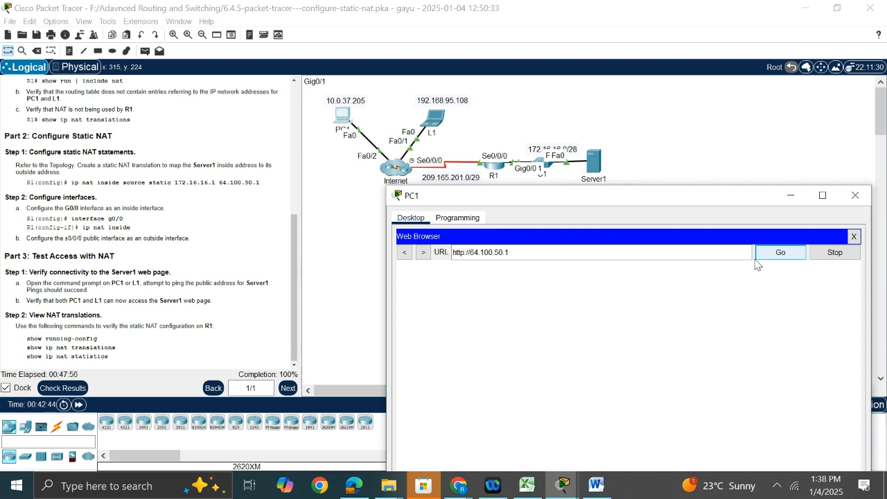
left_click(776, 257)
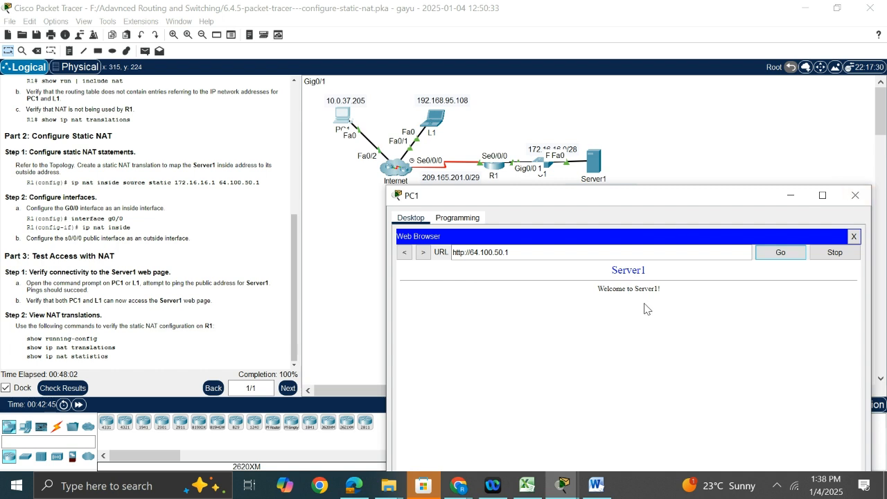
left_click(789, 194)
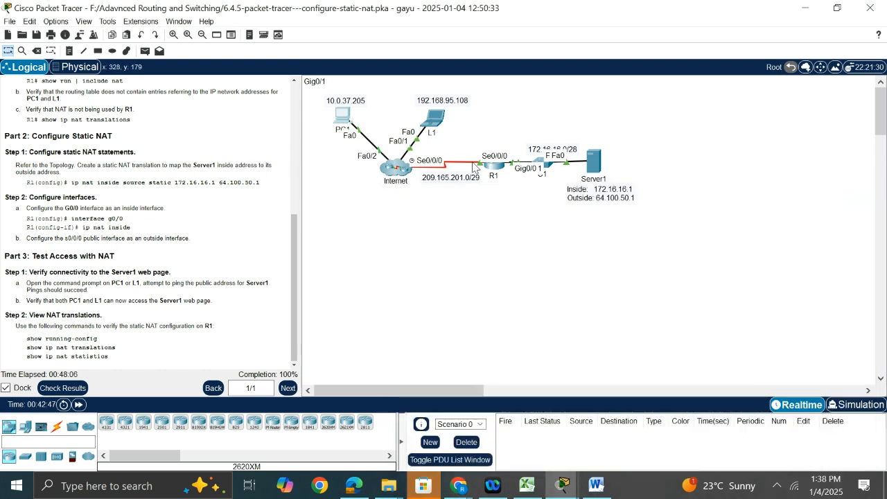
Leave configuration mode on R1 with end and display the running configuration with sh run
left_click(495, 170)
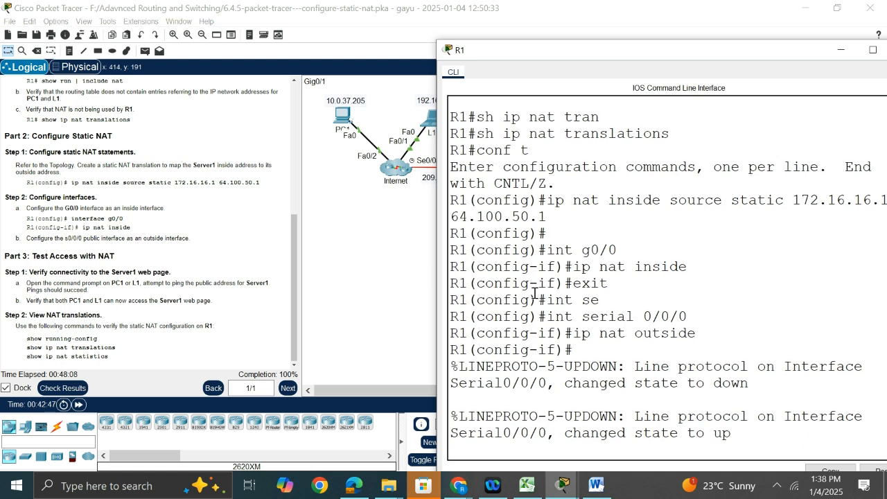
key("Return")
key("Return")
key("Return")
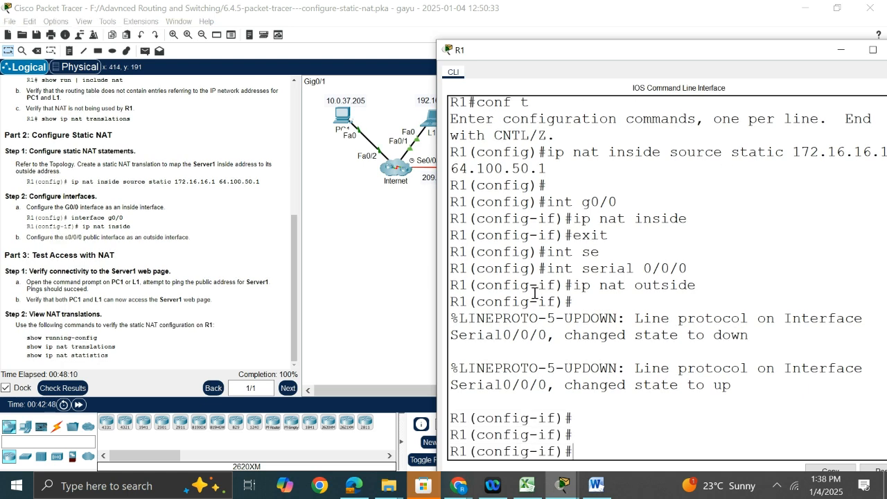
type("end")
key("Return")
type("sh run")
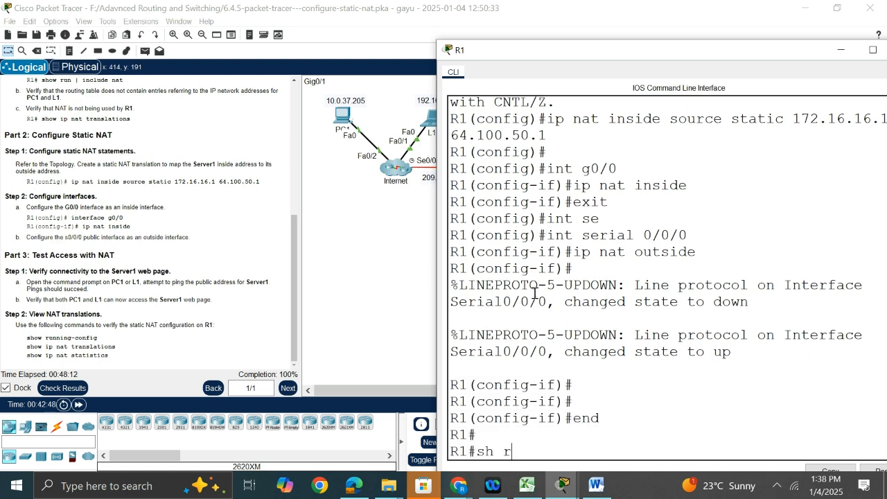
key("Return")
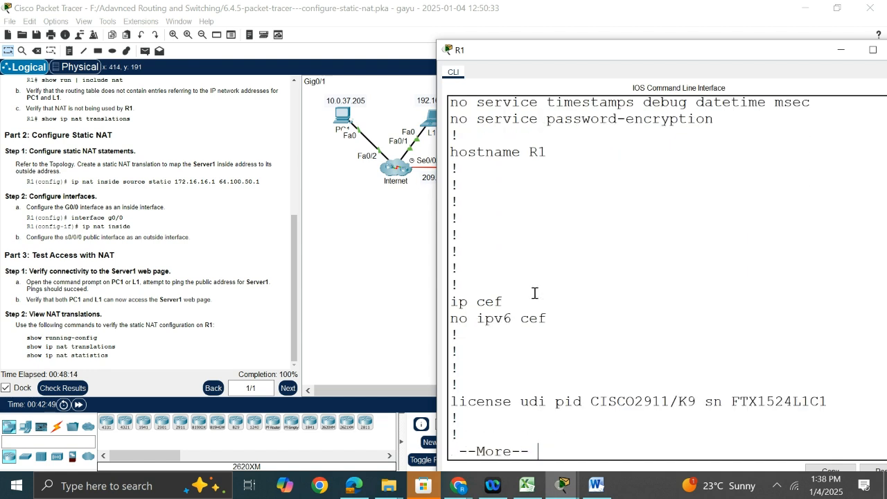
Page through R1's running configuration to examine the NAT settings on GigabitEthernet0/0 and Serial0/0/0
key("Return")
key("Return")
key("Return")
key("Return")
key("Return")
key("Return")
key("Return")
key("Return")
key("Return")
key("Return")
key("Return")
key("Return")
key("Return")
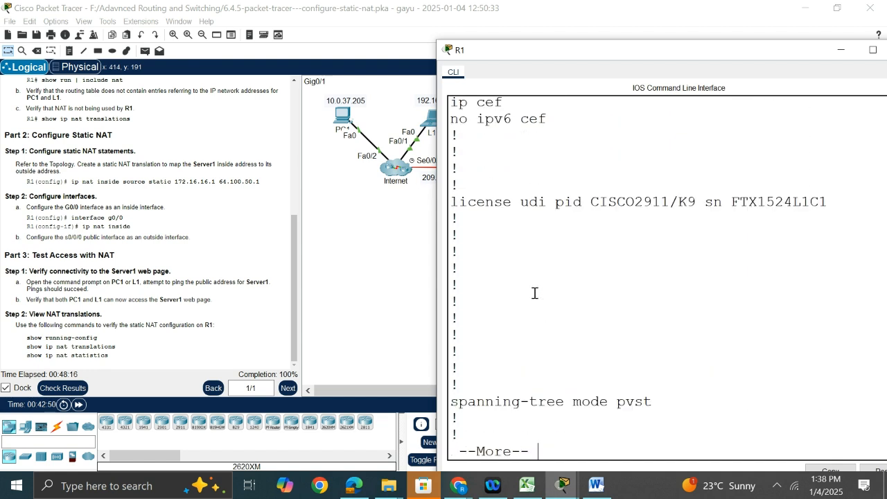
key("Return")
key("Return")
key("Return")
key("Return")
key("Return")
key("Return")
key("Return")
key("Return")
key("Return")
key("Return")
key("Return")
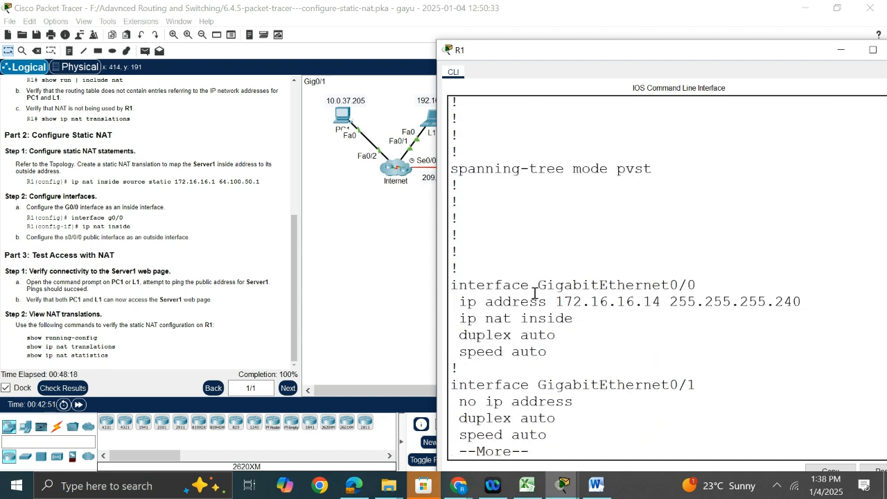
key("Return")
key("Return")
key("Return")
key("Return")
key("Return")
key("Return")
key("Return")
key("Return")
key("Return")
key("Return")
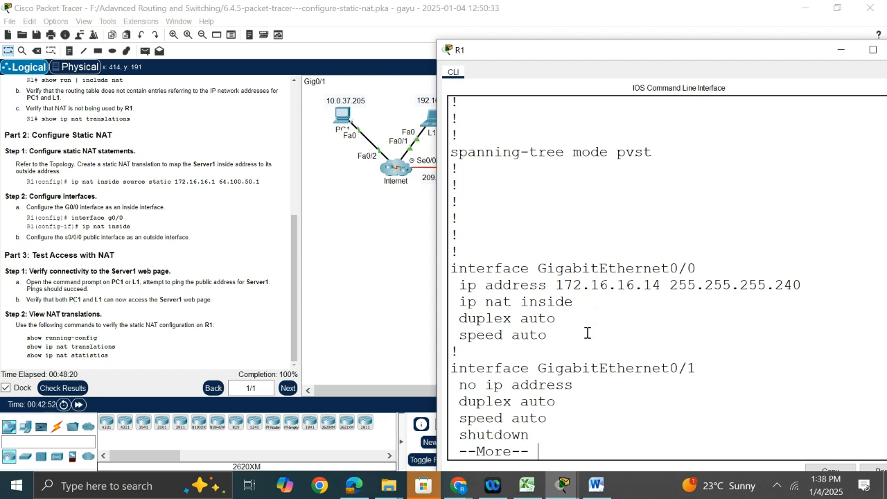
key("Return")
key("Return")
key("Return")
key("Return")
key("Return")
key("Return")
key("Return")
key("Return")
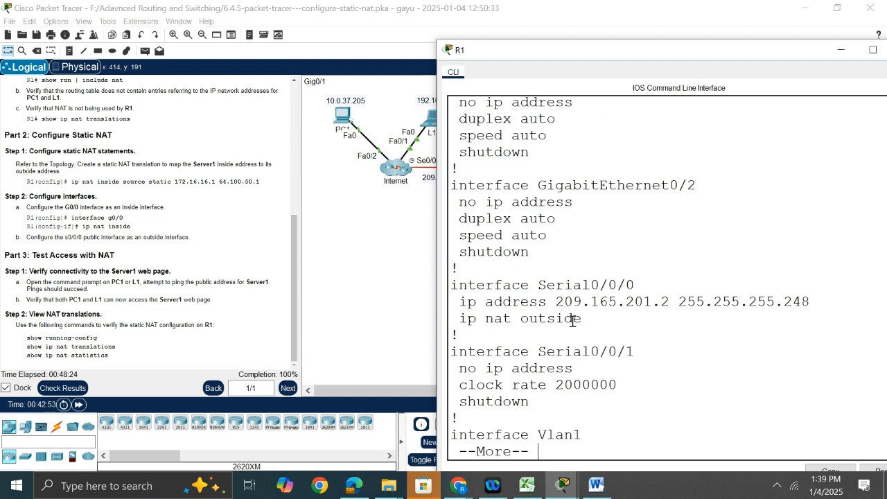
Page on to the ip nat inside source static statement in the running configuration and highlight parts of it
key("Return")
key("Return")
key("Return")
key("Return")
key("Return")
key("Return")
key("Return")
key("Return")
key("Return")
key("Return")
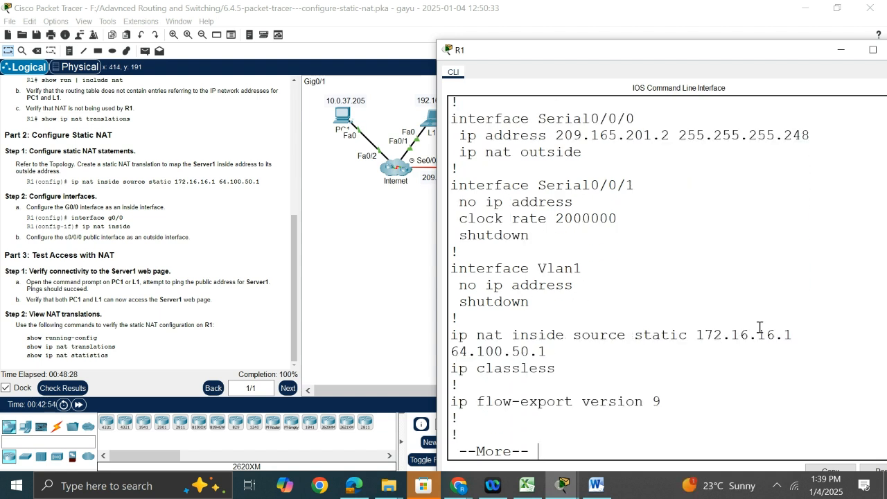
left_click_drag(696, 335, 796, 324)
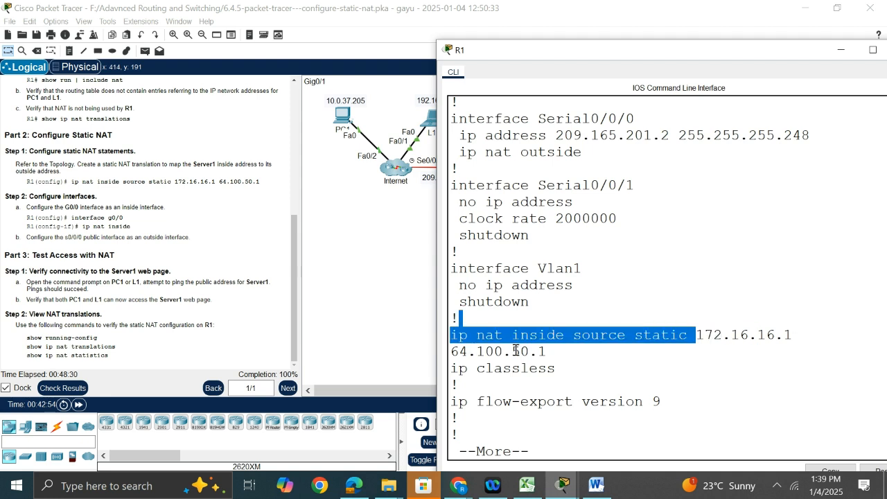
left_click(554, 351)
left_click_drag(554, 351, 468, 350)
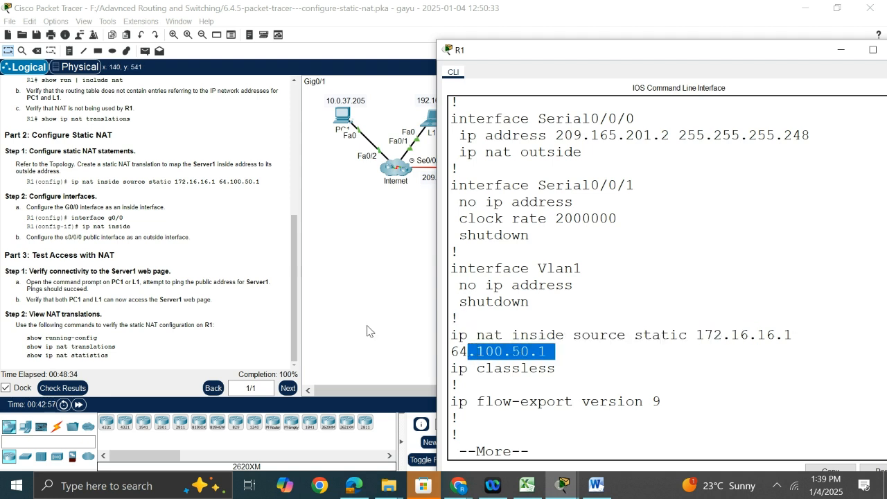
Quit the running configuration listing and run sh ip nat translations on R1
type("qsh ip n")
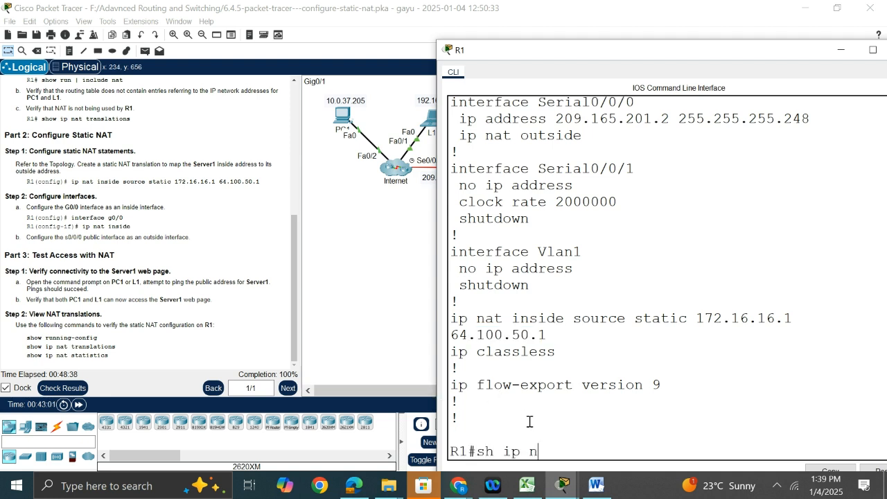
type("at tran")
key("Tab")
key("Return")
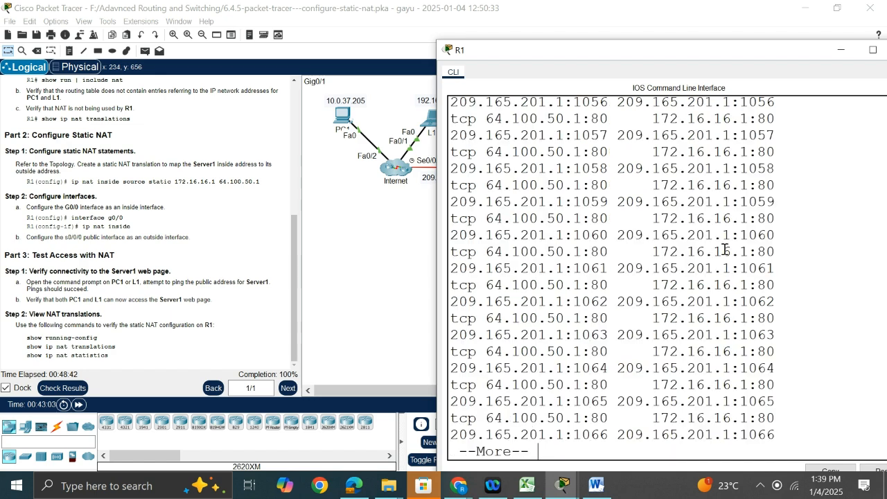
Maximize R1's window, examine the inside and outside address columns of the NAT translation table, and minimize the window
scroll(693, 200, "up", 3)
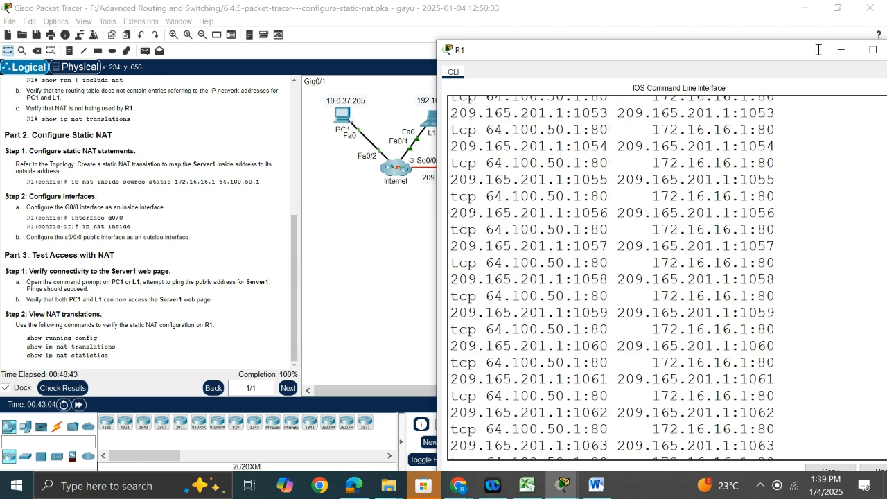
left_click(873, 53)
scroll(437, 252, "up", 6)
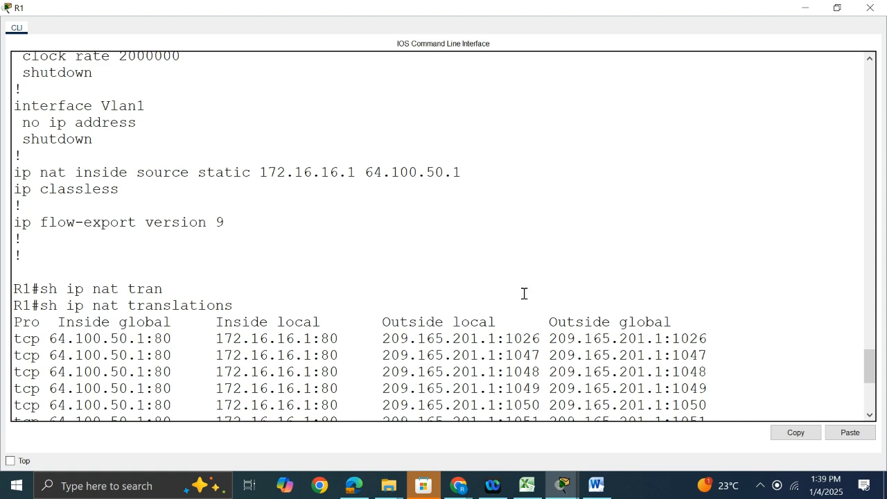
scroll(677, 306, "down", 2)
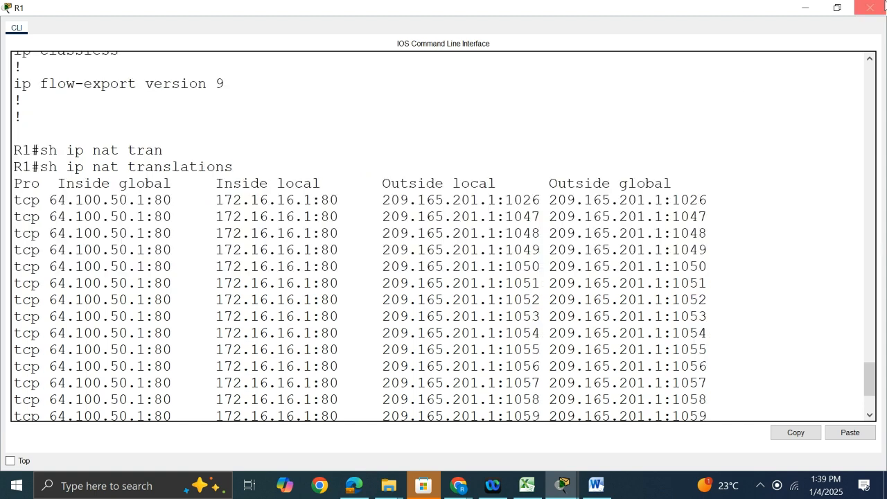
left_click(804, 8)
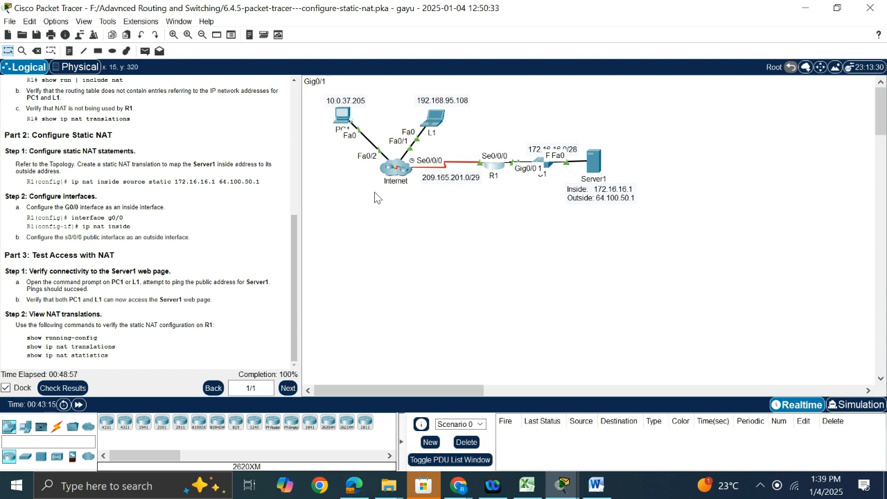
Reopen R1's command line, go to the end of its output and run sh ip nat translations again
left_click(492, 168)
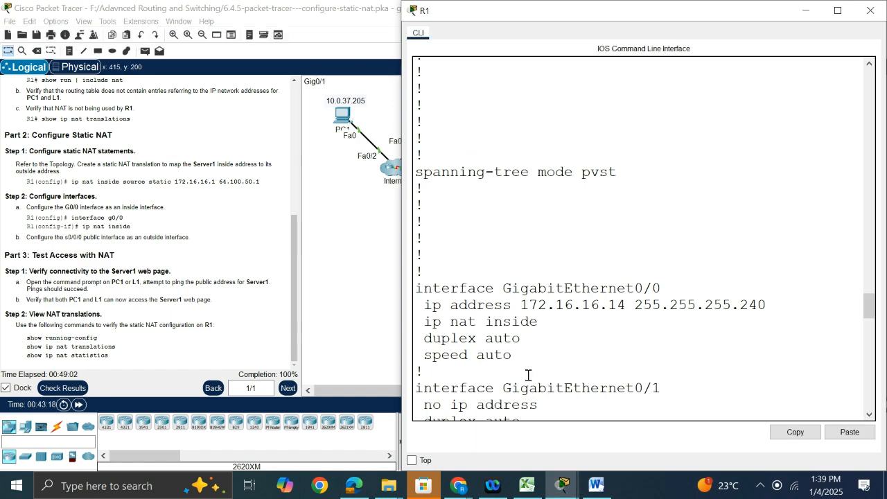
scroll(528, 375, "down", 20)
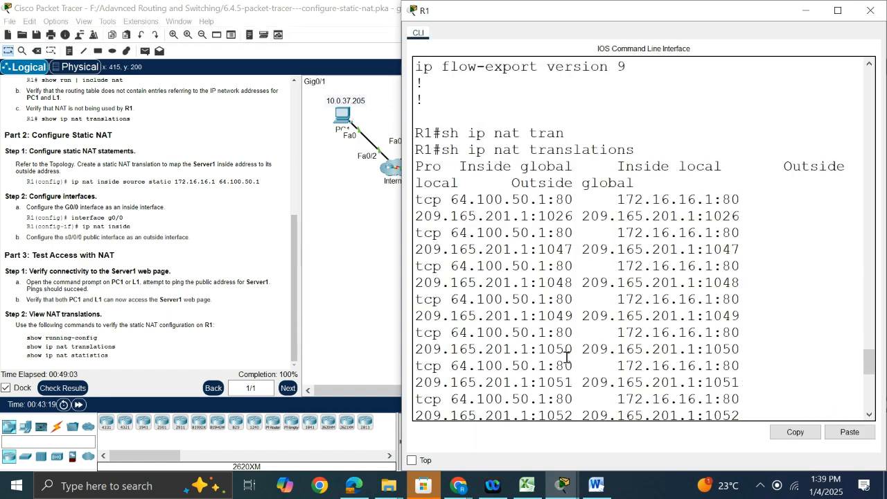
scroll(566, 357, "down", 5)
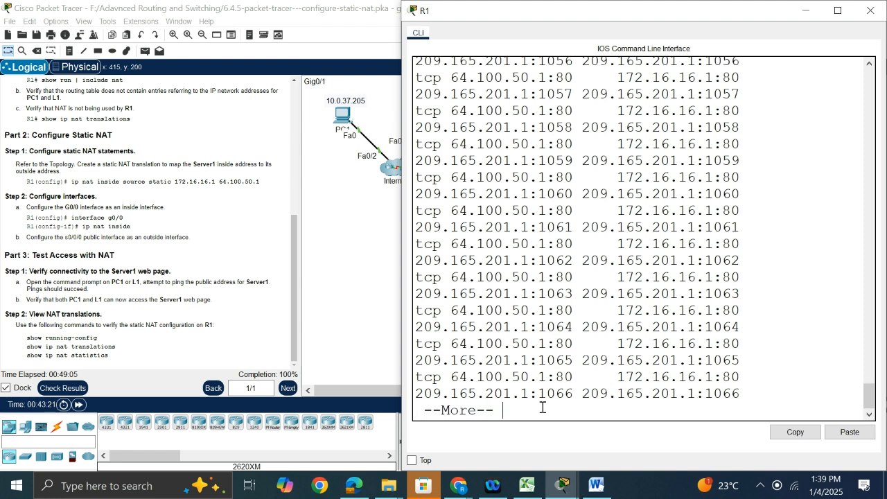
key("space")
type("sh ip nat tran")
key("Tab")
key("Return")
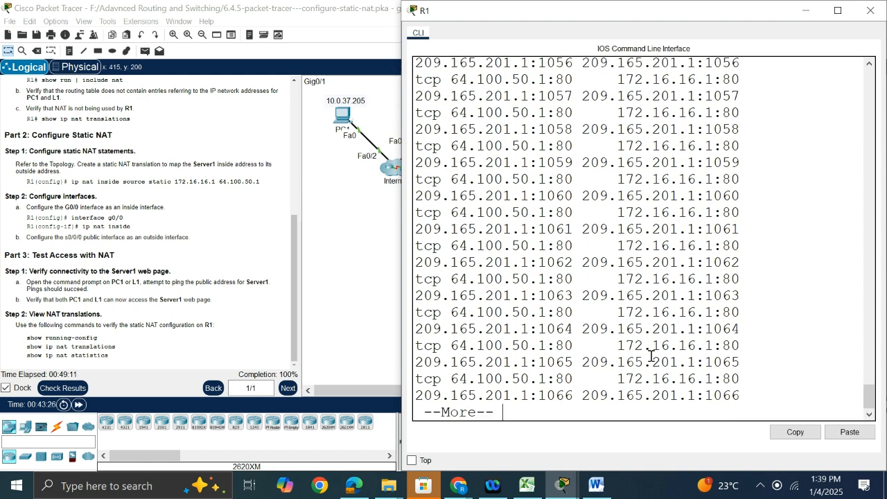
Maximize R1's window, review the earlier translation listing and static NAT statement, and minimize the window
left_click(837, 11)
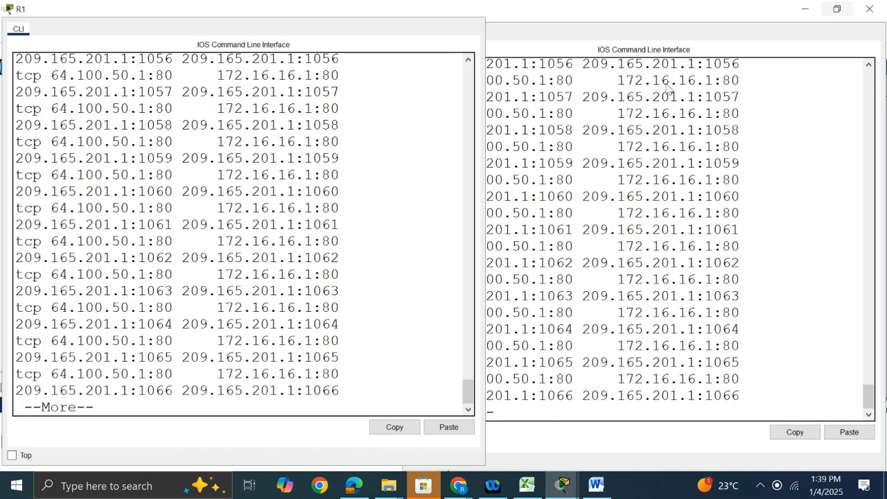
scroll(152, 292, "up", 10)
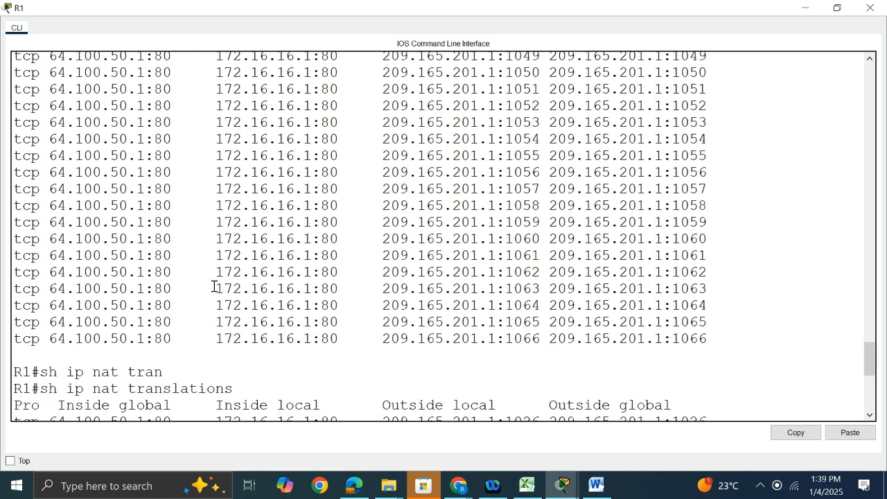
scroll(214, 287, "up", 4)
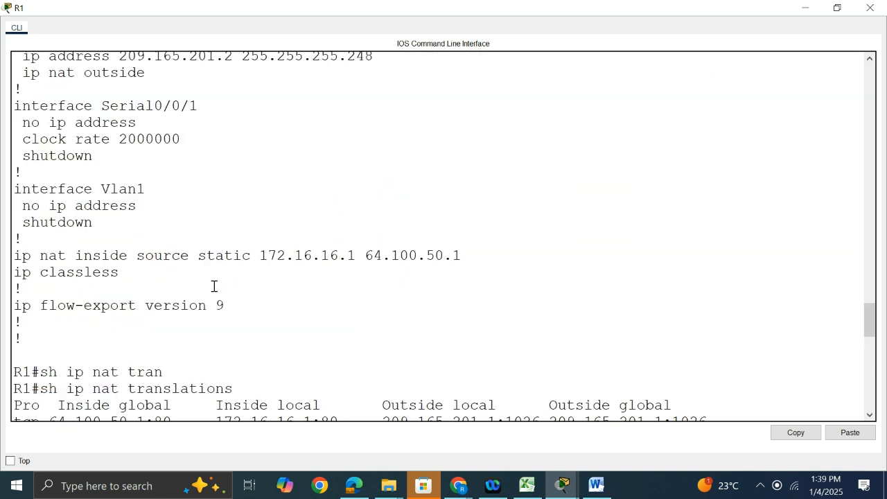
left_click(810, 7)
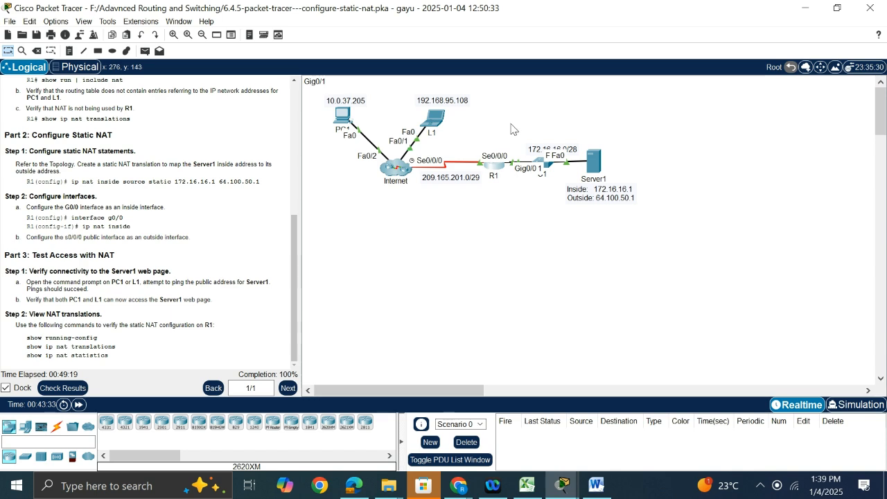
Reopen R1's command line, run sh ip nat statistics at the end of its output, and return to the activity window
left_click(497, 168)
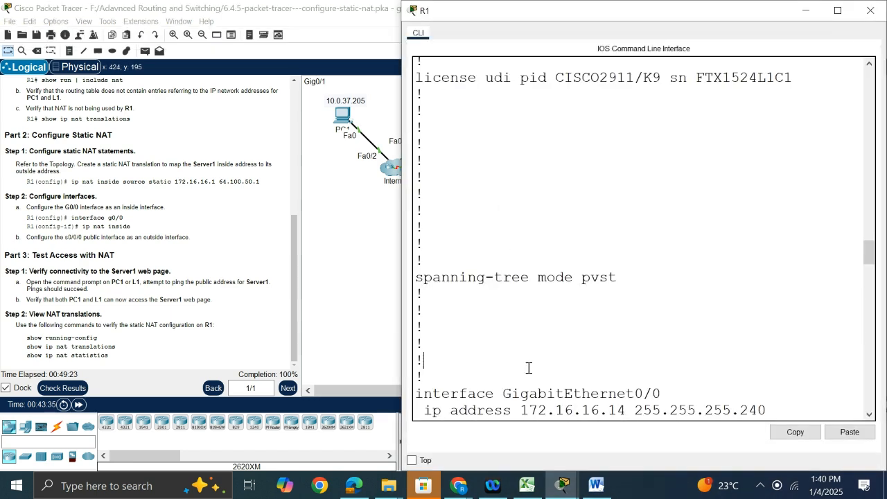
key("space")
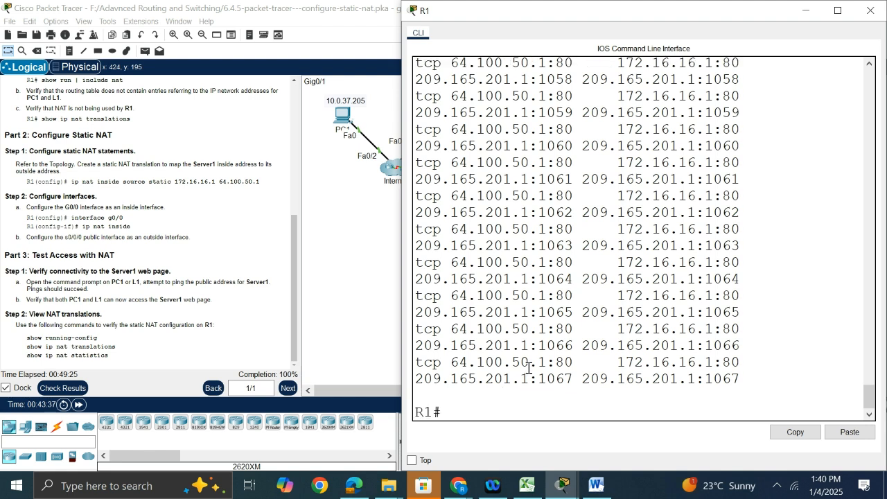
type("sh ip nat sta")
key("Tab")
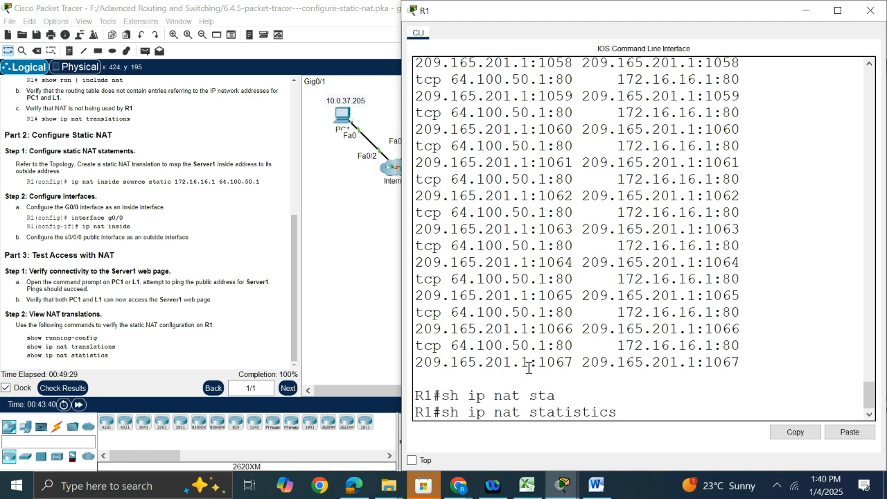
key("Return")
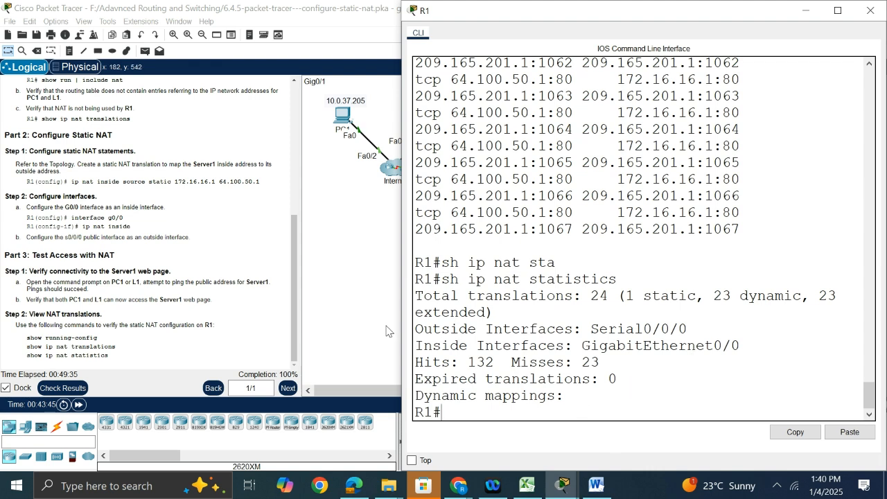
left_click(390, 331)
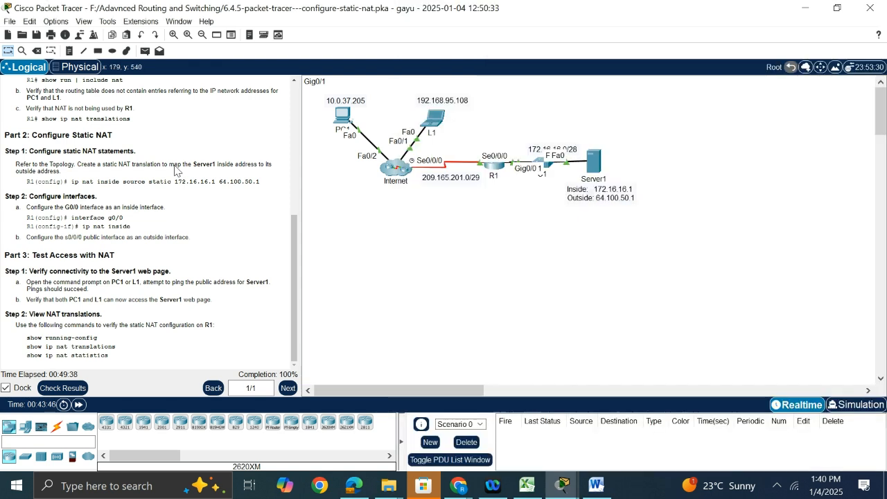
Review the static NAT statement in the Part 2 instructions, highlighting the inside address 172.16.16.1 and the outside address 64.100.50.1
scroll(277, 298, "up", 3)
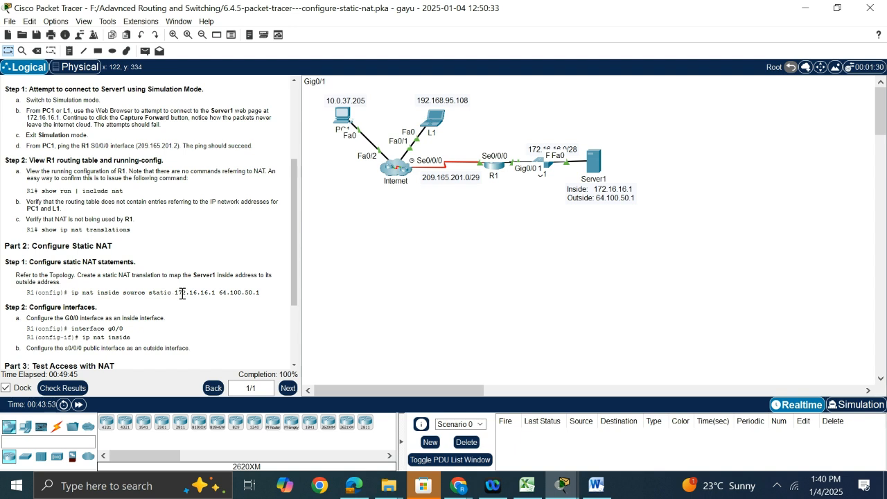
double_click(211, 294)
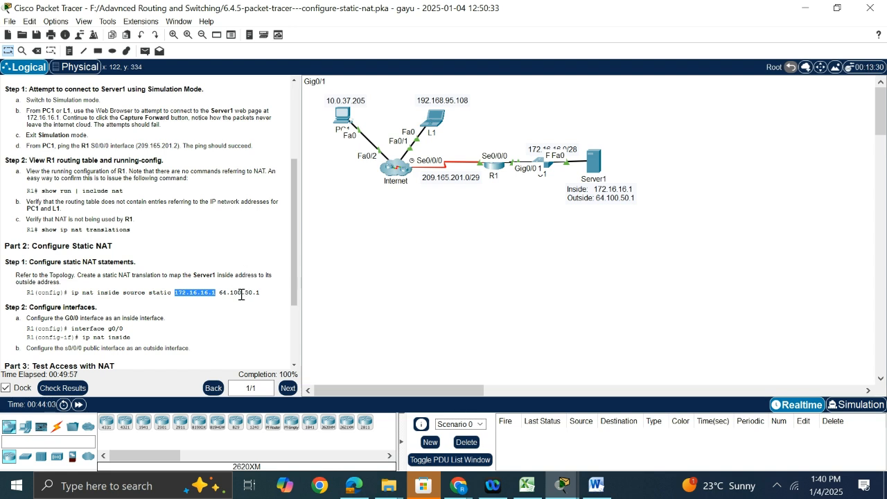
left_click_drag(221, 294, 261, 314)
left_click(260, 315)
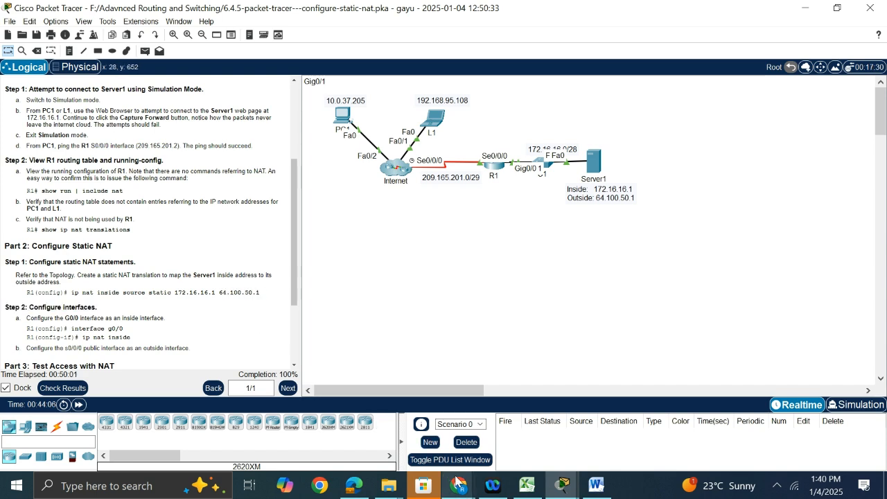
left_click(402, 398)
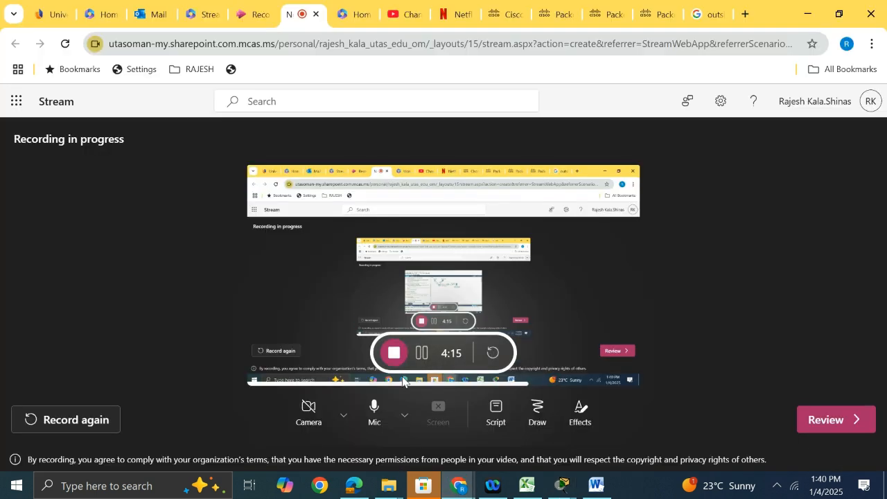